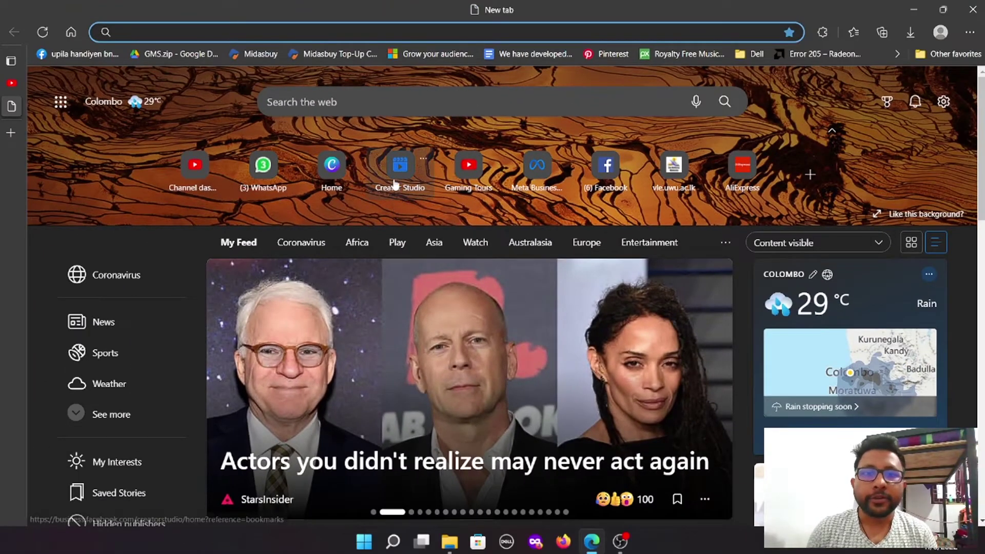
- Open Creator Studio from the new tab page and view the Notifications and Planner sections of Meta Business Suite
left_click(400, 166)
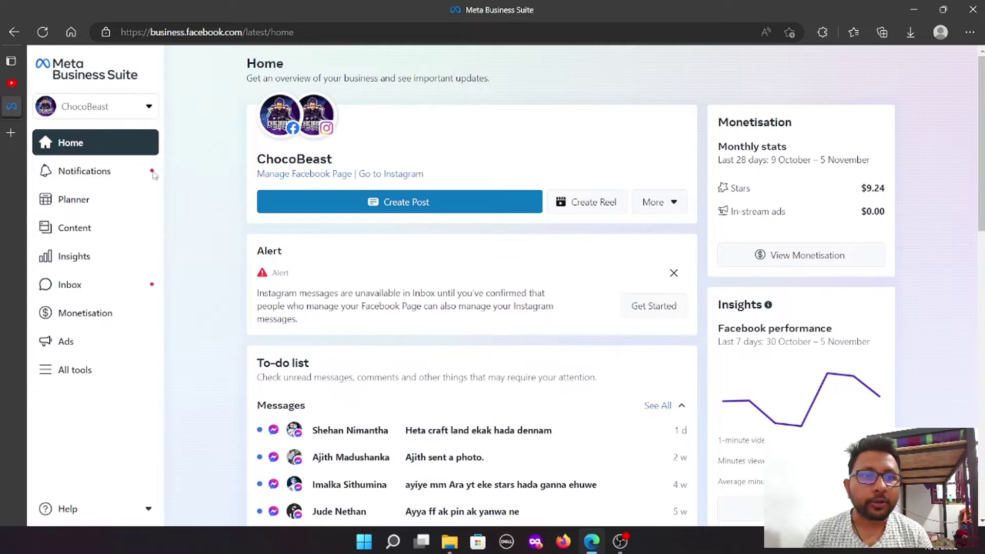
left_click(109, 173)
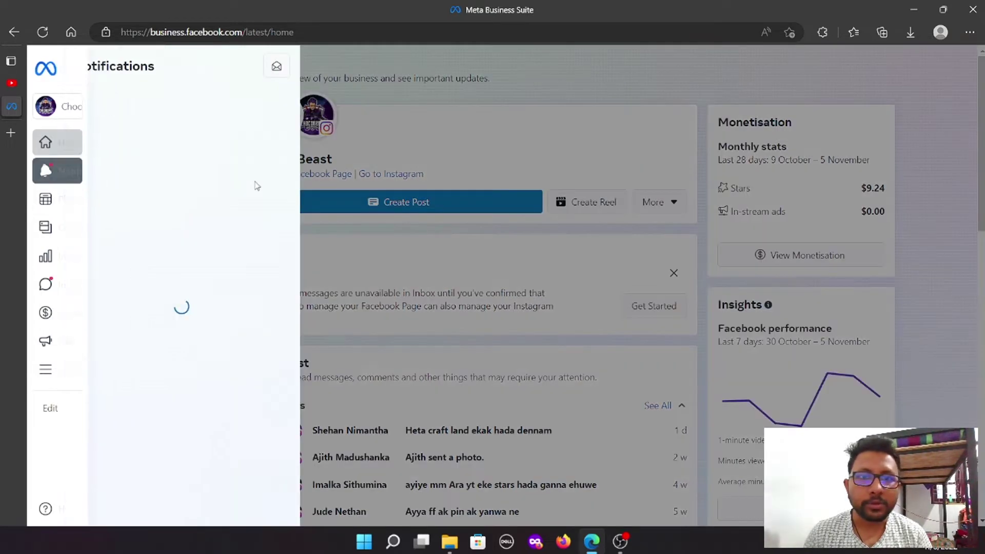
left_click(42, 199)
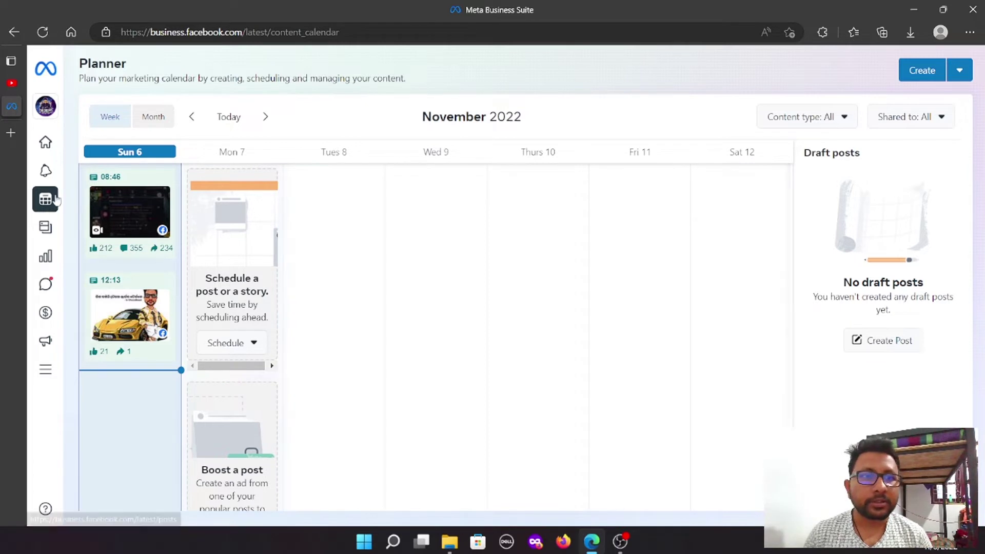
- Open the Content section, accept the introduction about the renamed tab, and look through the published posts and reels
mouse_move(60, 231)
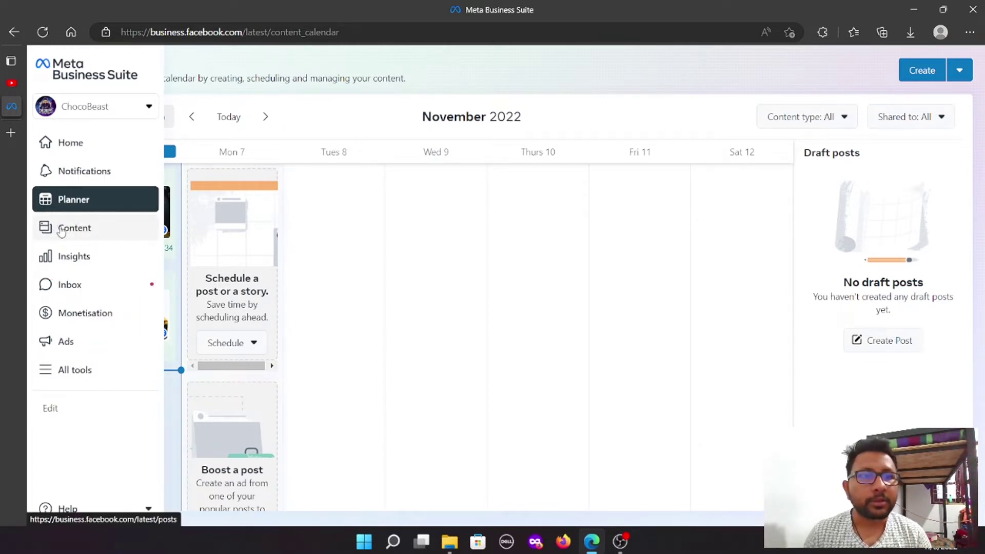
left_click(60, 232)
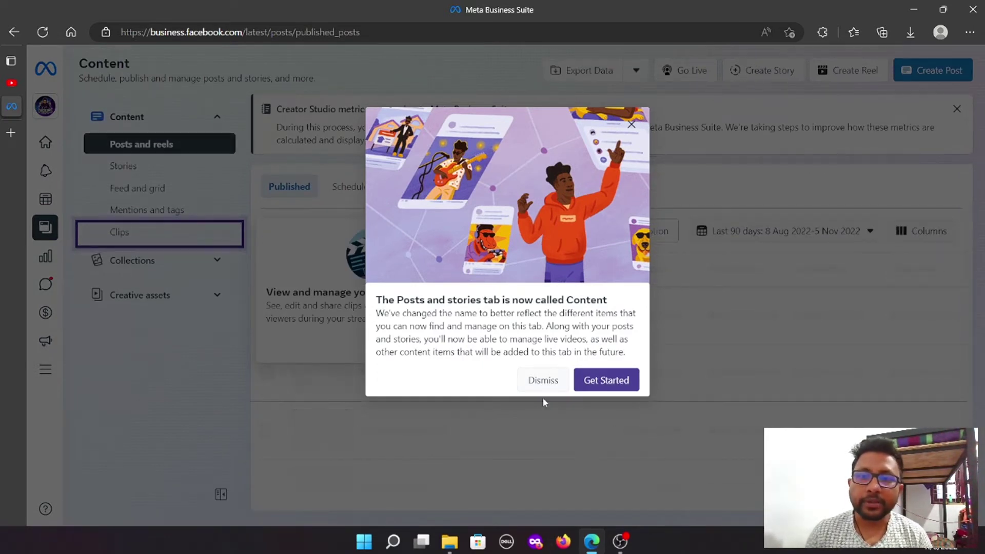
left_click(600, 384)
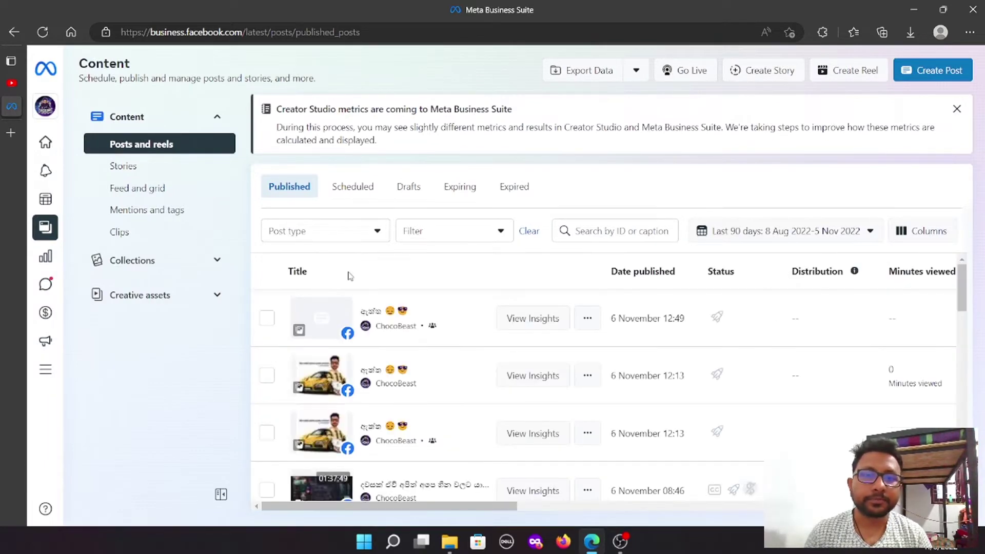
scroll(348, 272, "down", 3)
scroll(349, 275, "up", 2)
scroll(348, 275, "up", 1)
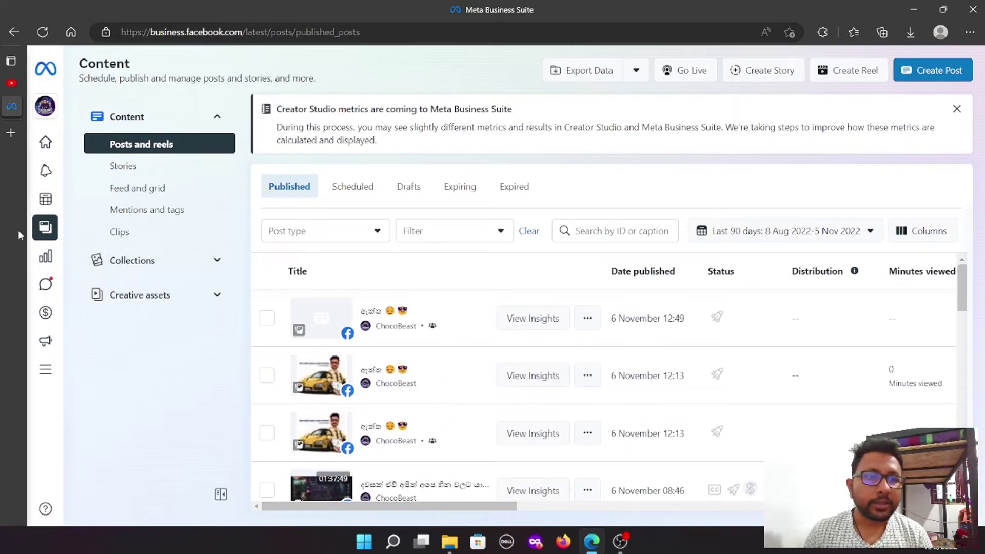
- View the Insights overview and the Monetisation overview of the page
mouse_move(47, 256)
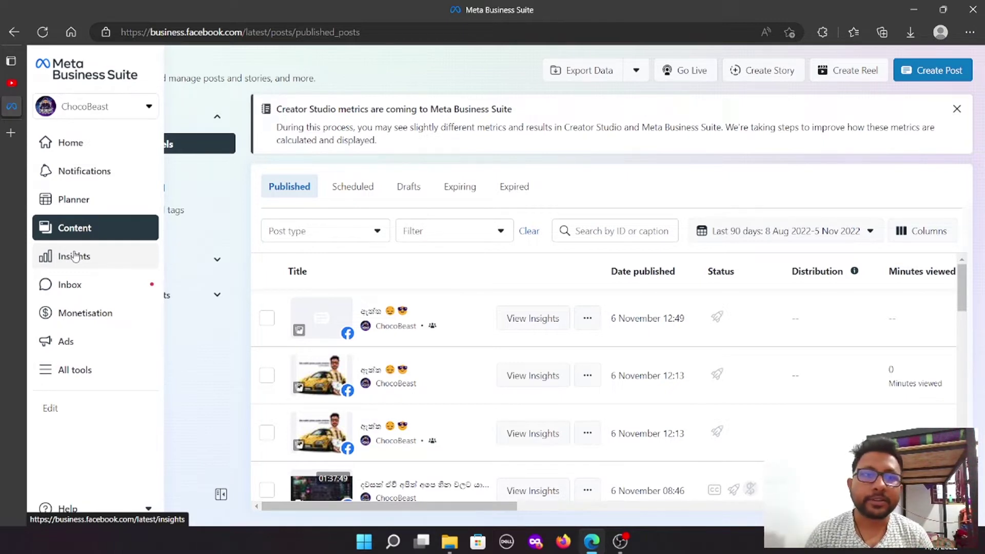
left_click(74, 256)
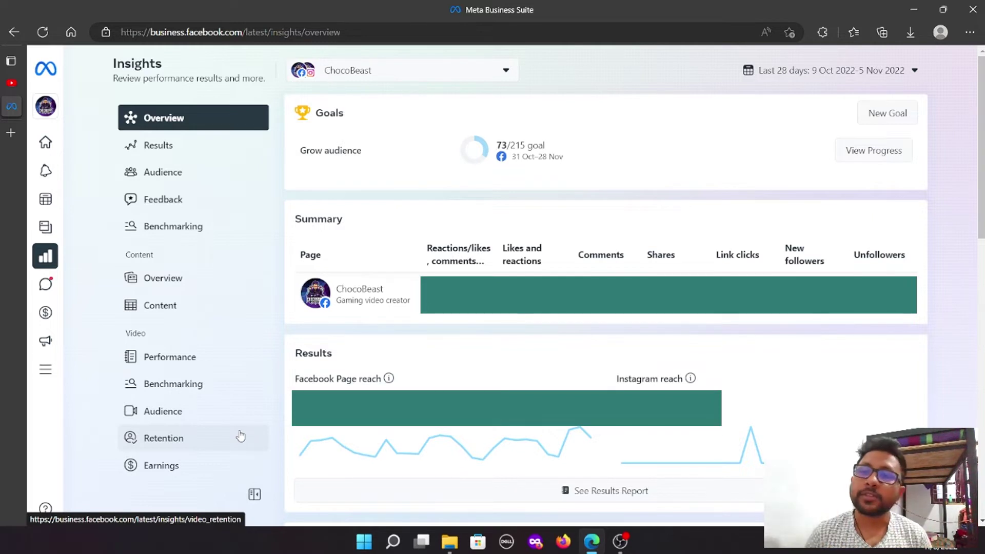
mouse_move(24, 282)
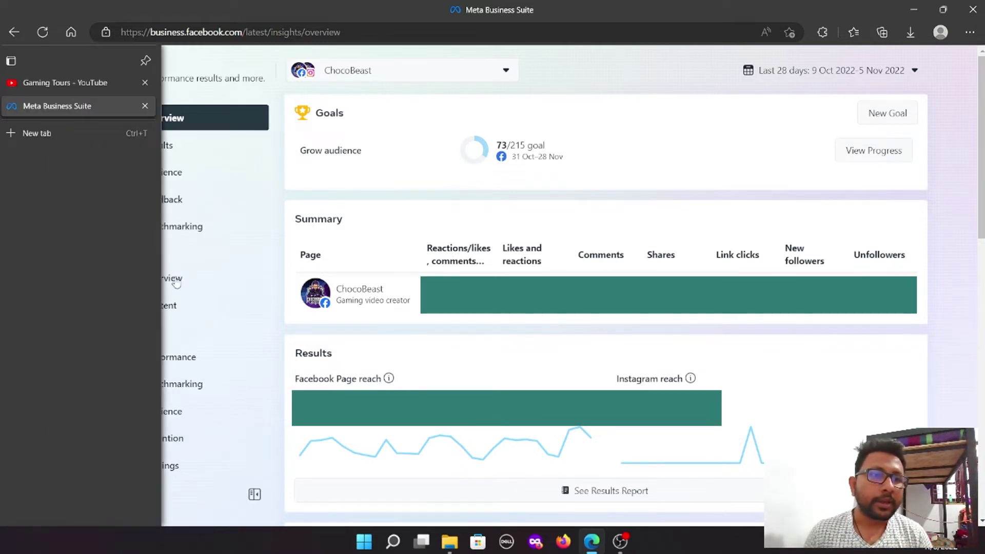
mouse_move(65, 292)
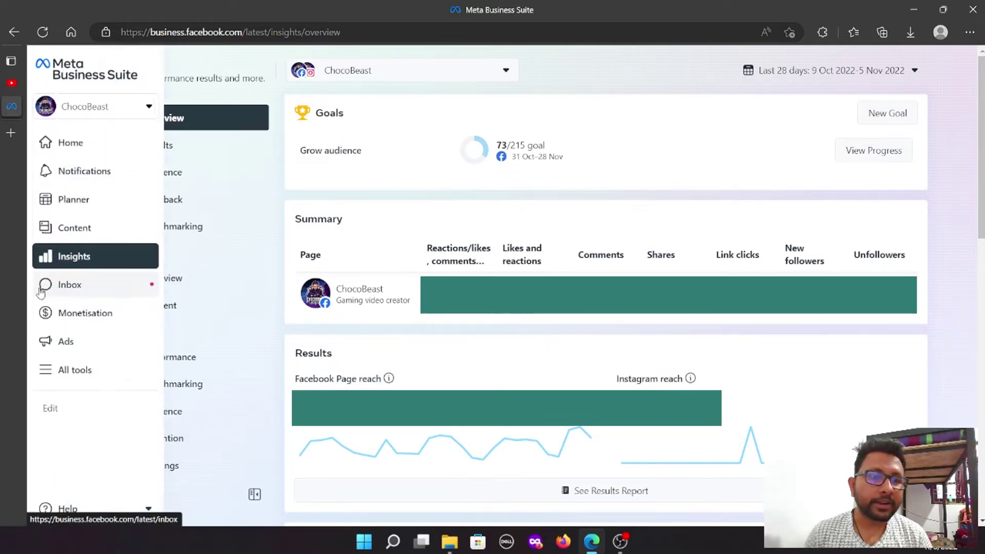
left_click(80, 314)
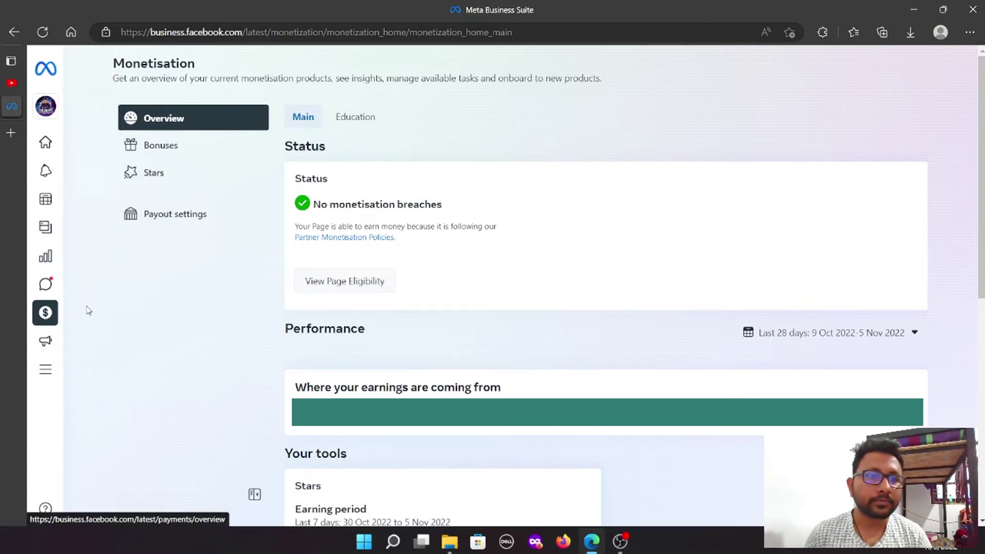
- Open the Ads section, check the All ads list, and return to the Ads summary
mouse_move(46, 341)
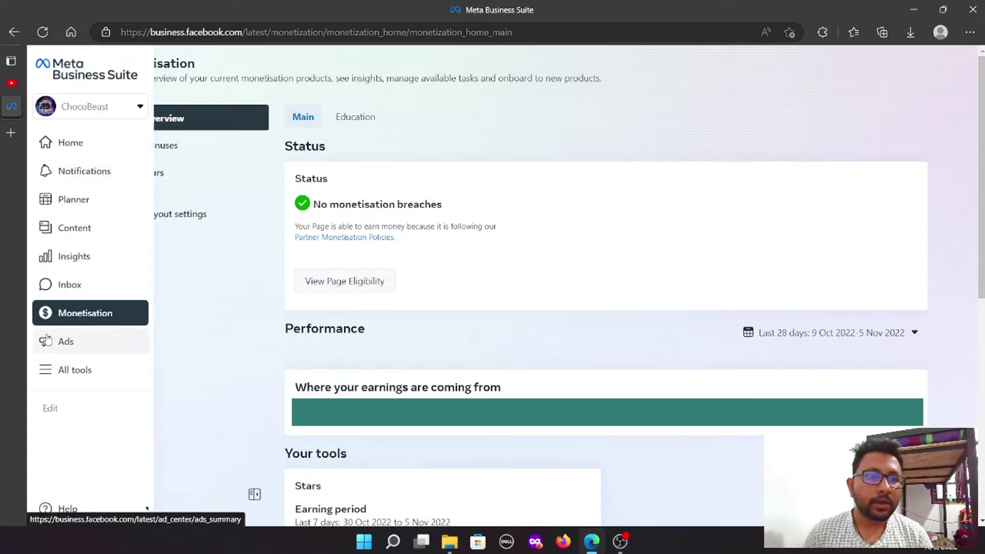
left_click(106, 349)
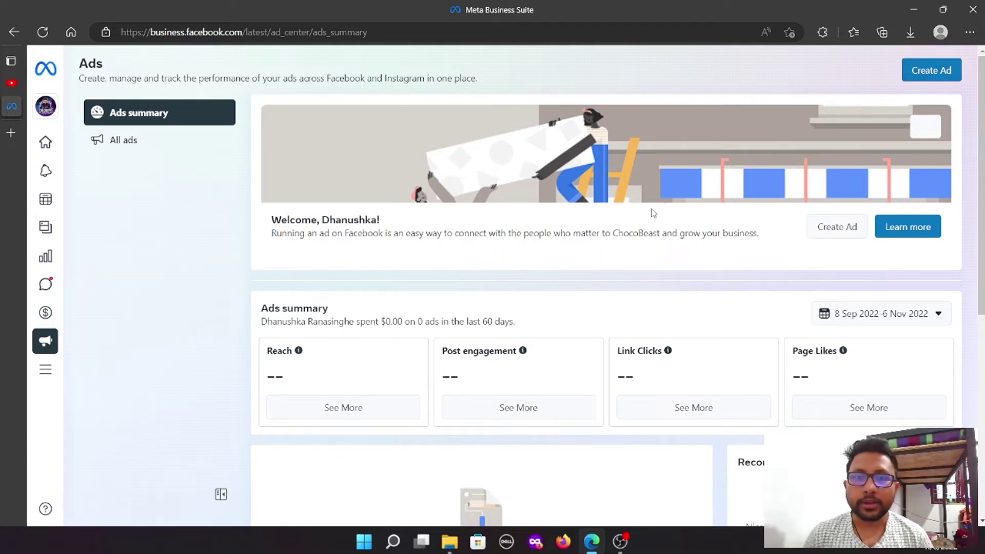
left_click(172, 150)
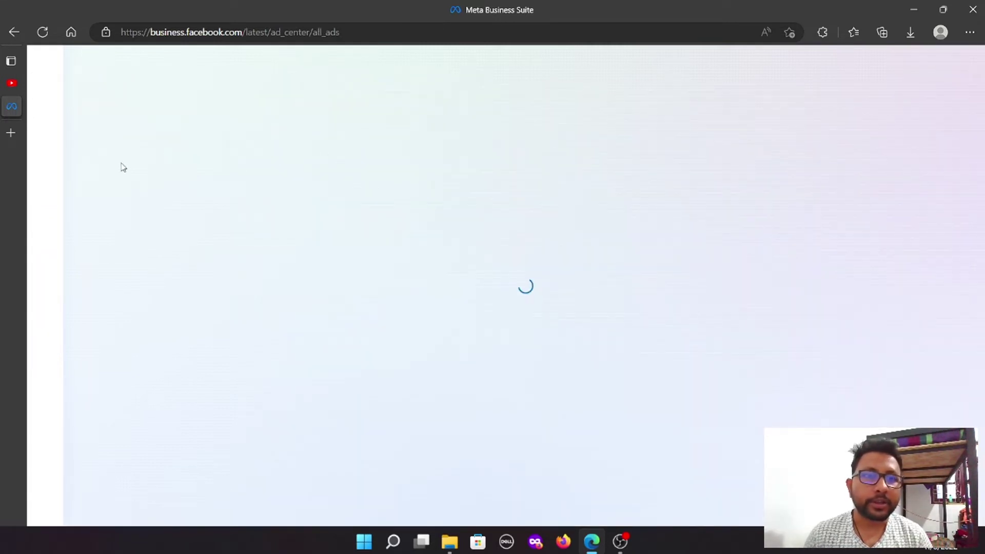
left_click(167, 112)
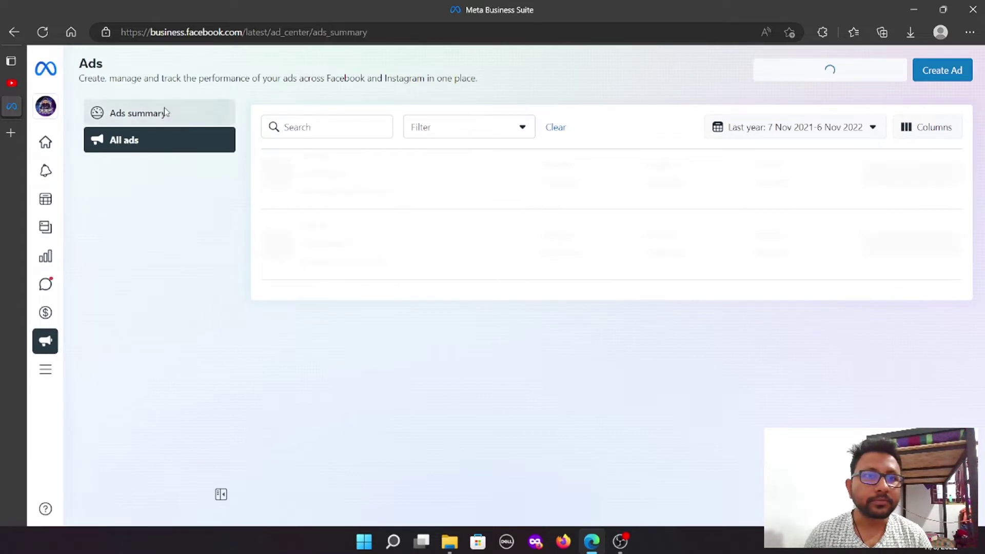
- Open the Game streaming tool from the full tools list and examine the Past streams section of its dashboard
mouse_move(55, 315)
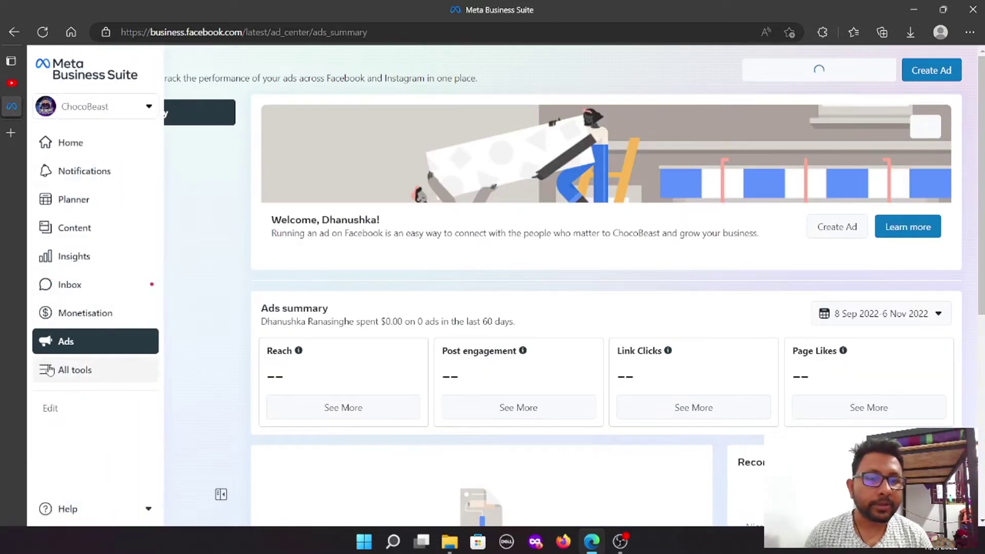
left_click(49, 370)
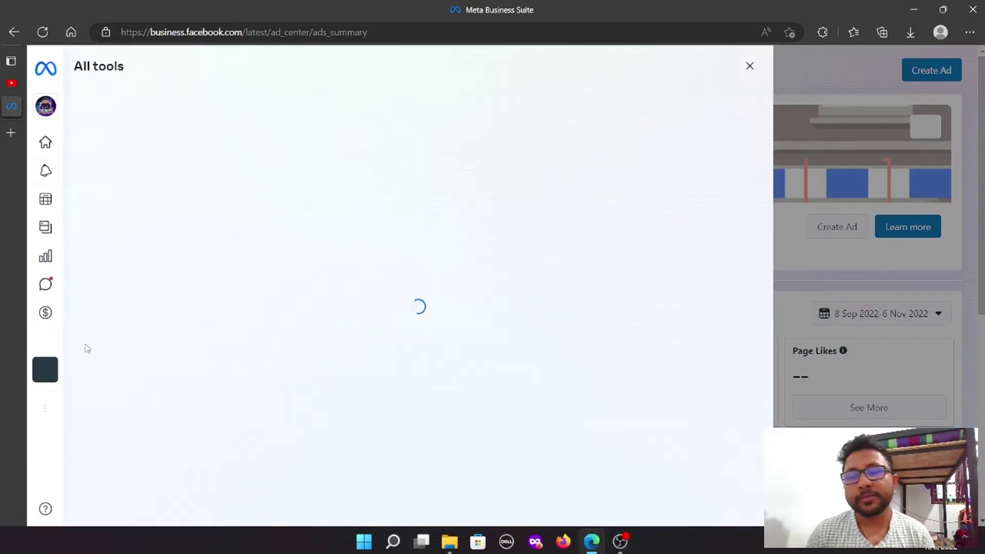
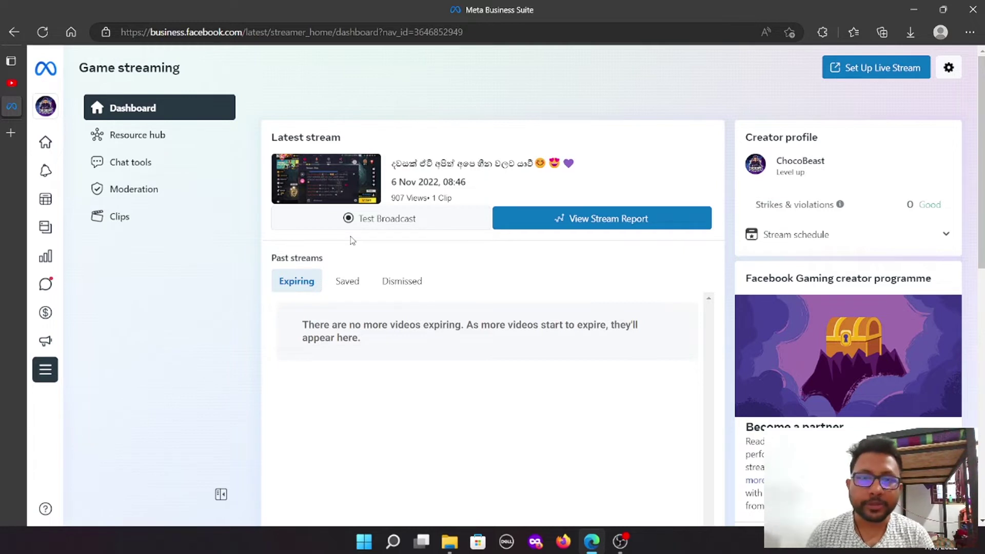
left_click_drag(272, 258, 325, 257)
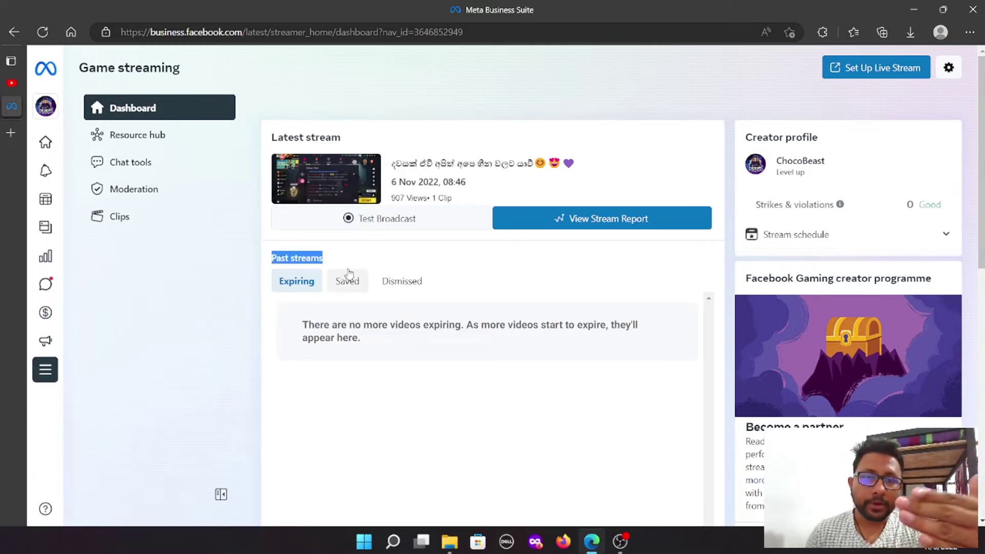
left_click(399, 408)
scroll(428, 320, "down", 4)
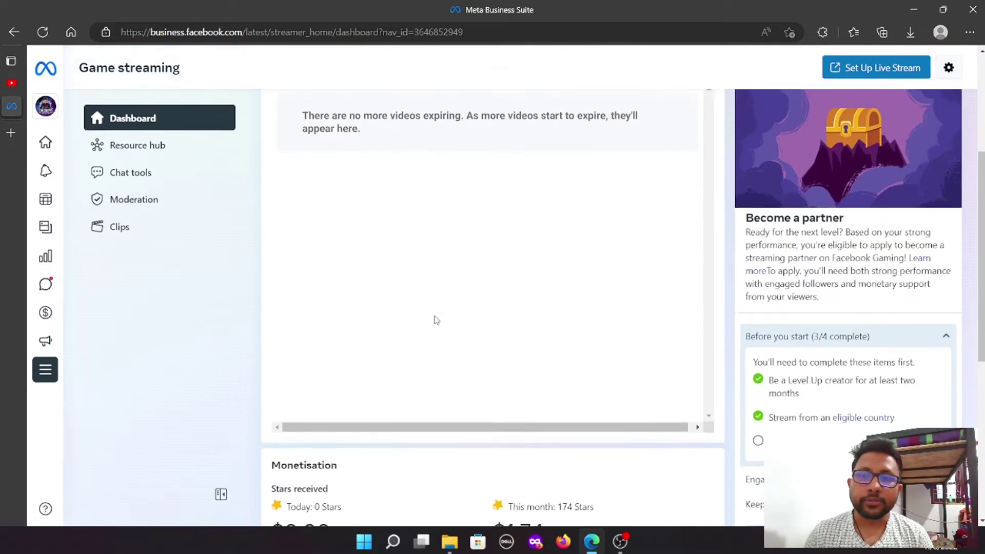
scroll(462, 324, "up", 3)
scroll(847, 348, "up", 2)
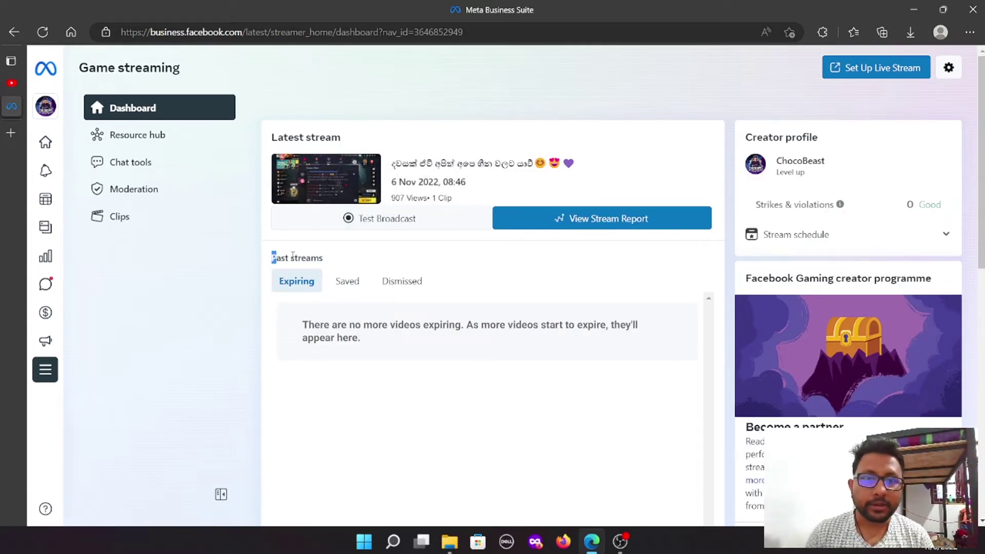
left_click_drag(272, 257, 329, 259)
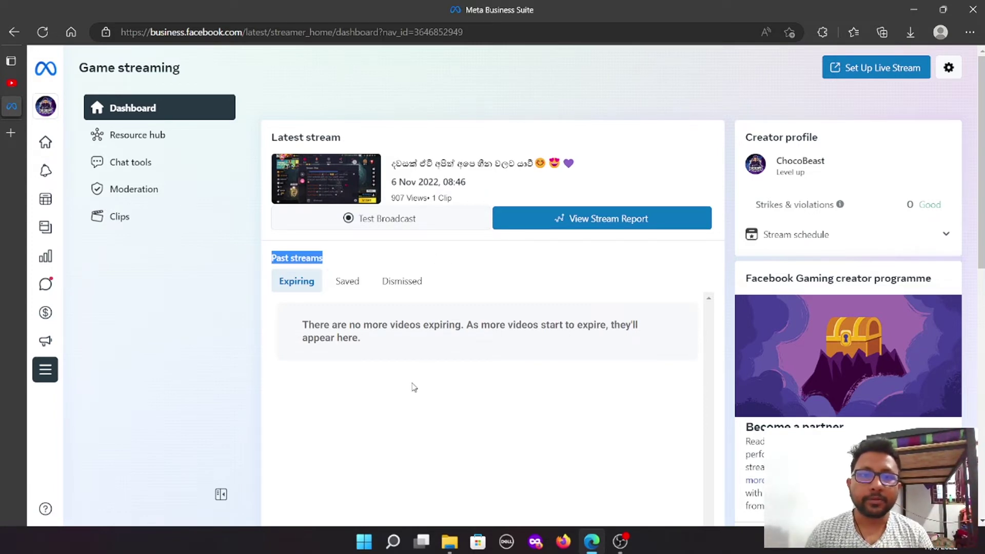
left_click(400, 409)
scroll(464, 376, "down", 1)
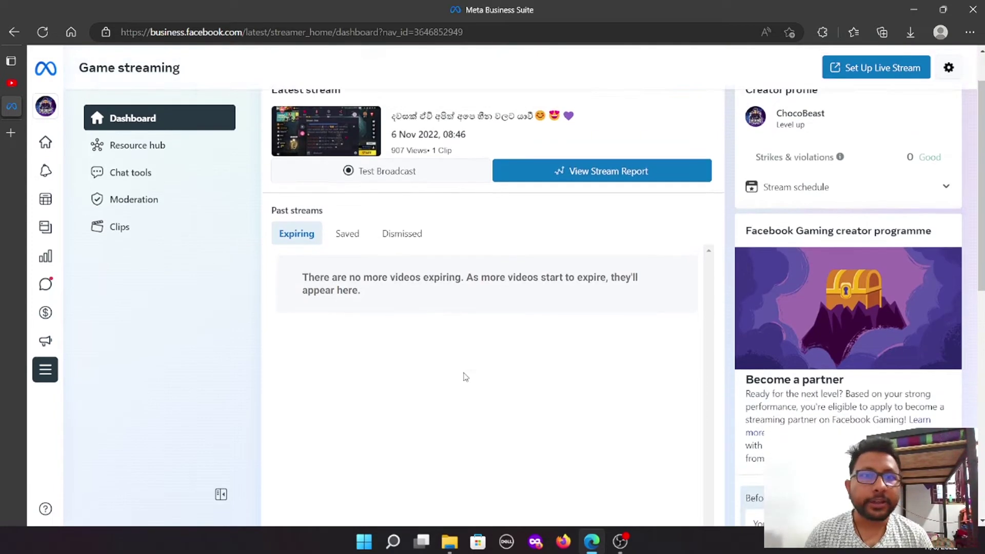
scroll(463, 376, "up", 1)
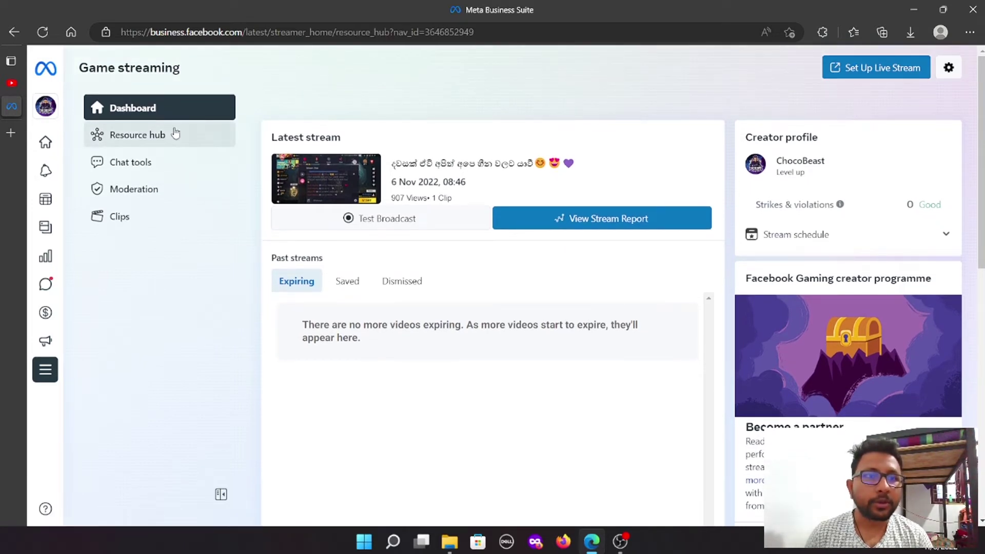
- Look through the Resource hub, Chat tools, Moderation and Clips pages of Game streaming, returning to Moderation
left_click(172, 132)
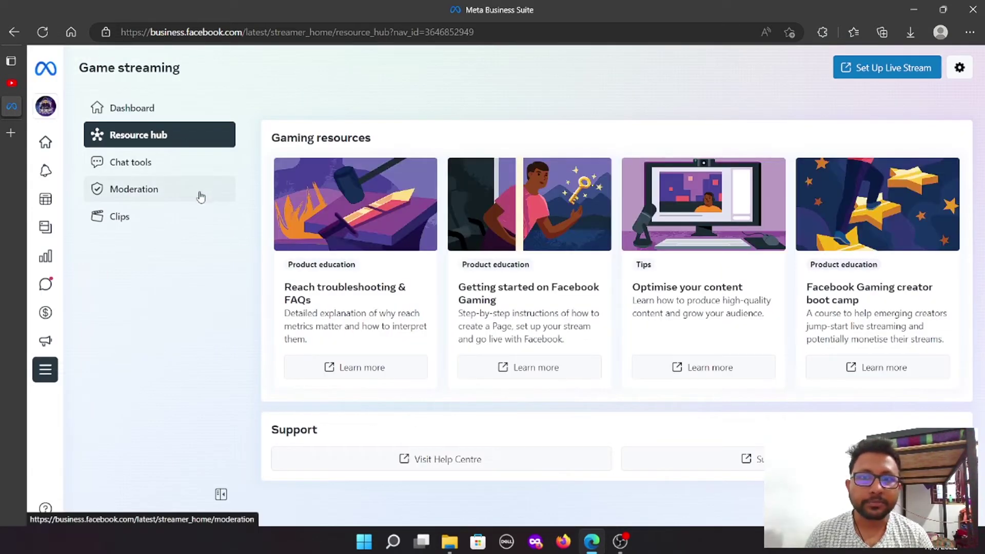
left_click(196, 174)
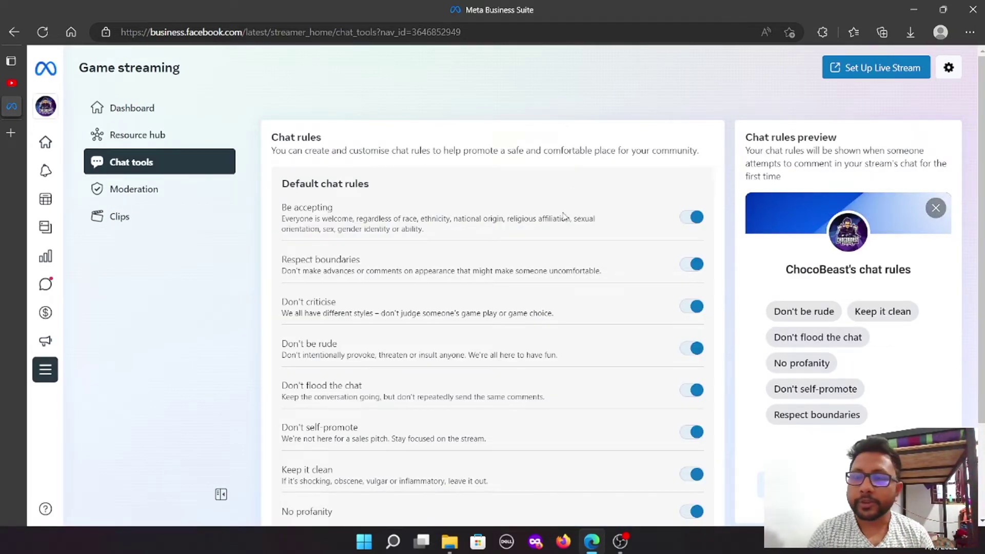
left_click(185, 190)
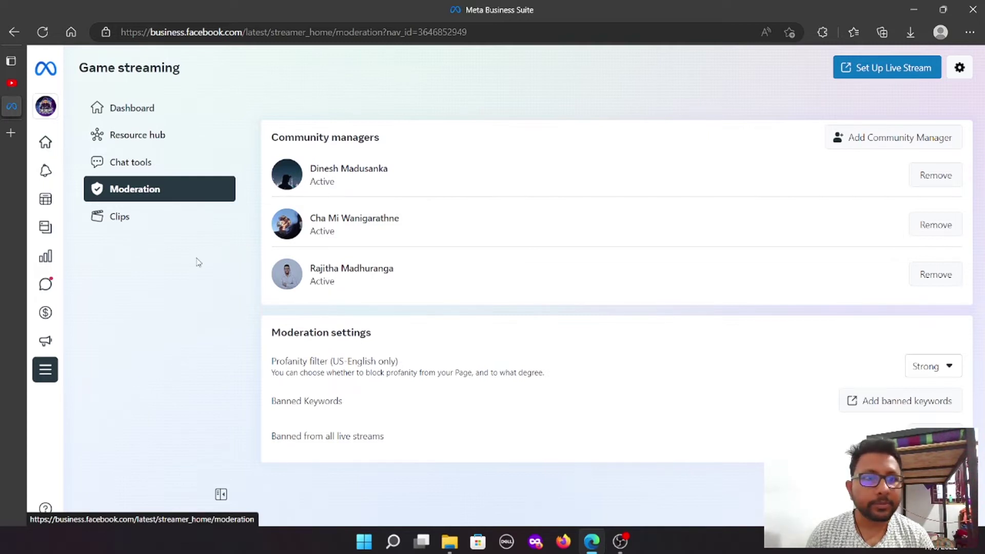
left_click(158, 225)
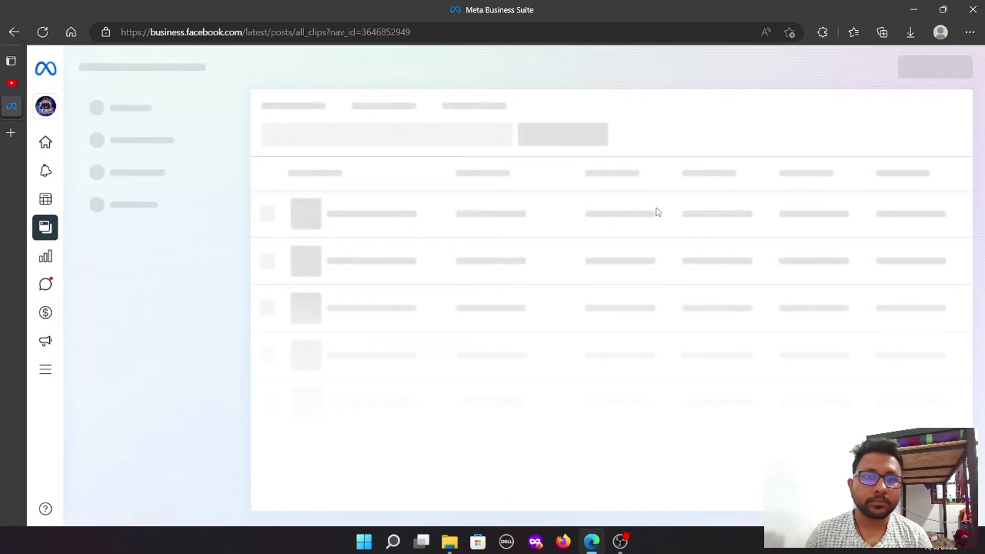
key("alt+Left")
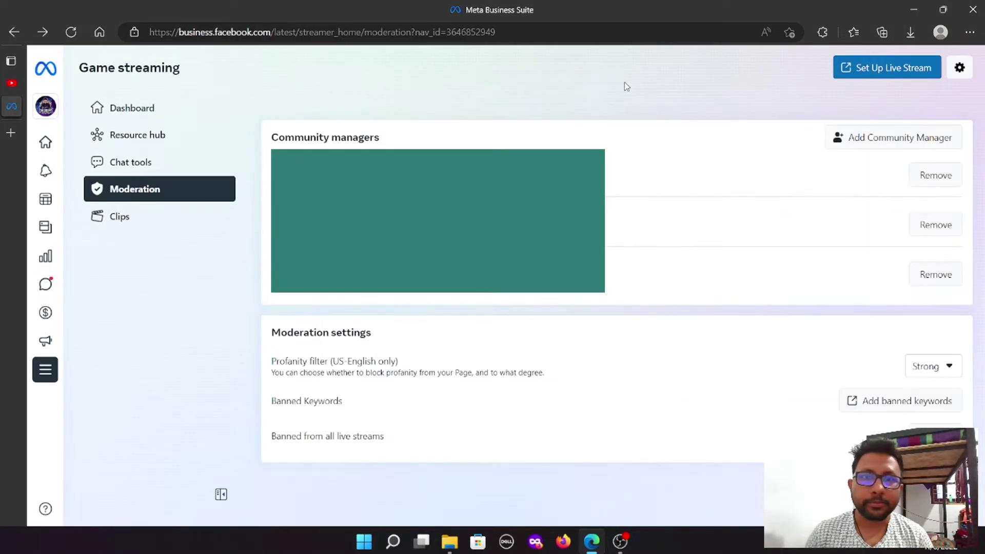
- Start setting up a live stream from Game streaming, choosing the Go live option
left_click(893, 68)
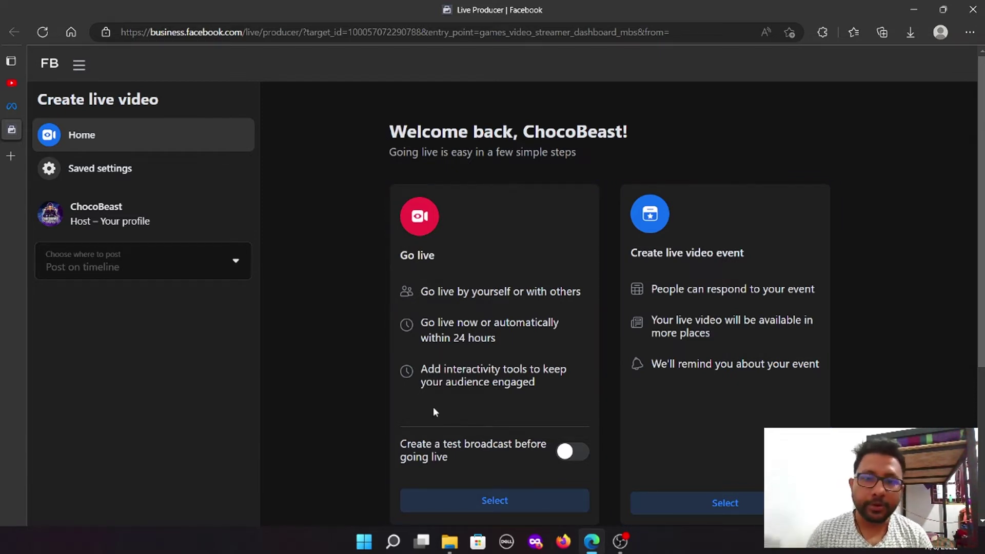
scroll(462, 425, "down", 2)
left_click(525, 433)
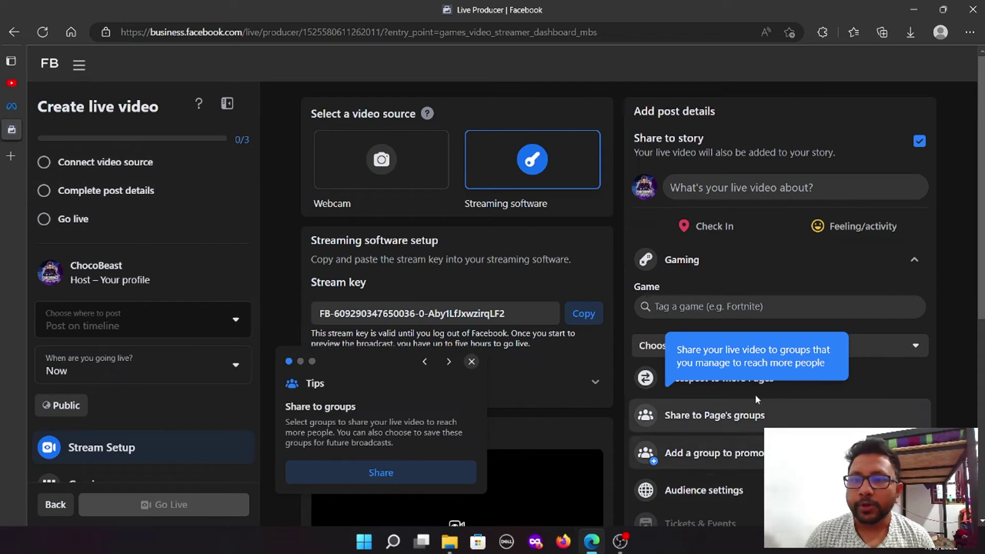
- Close all the tips covering the live stream setup page
left_click(470, 363)
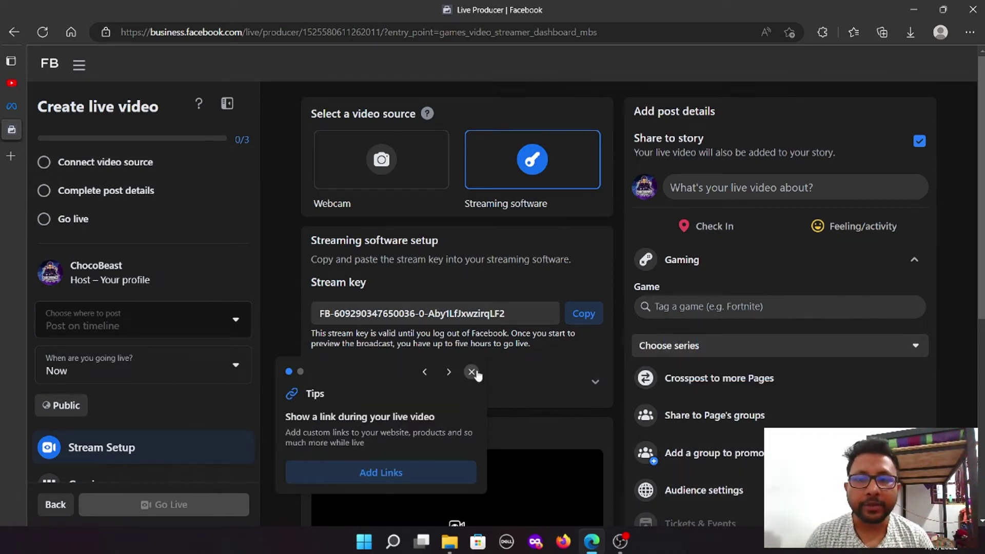
left_click(472, 372)
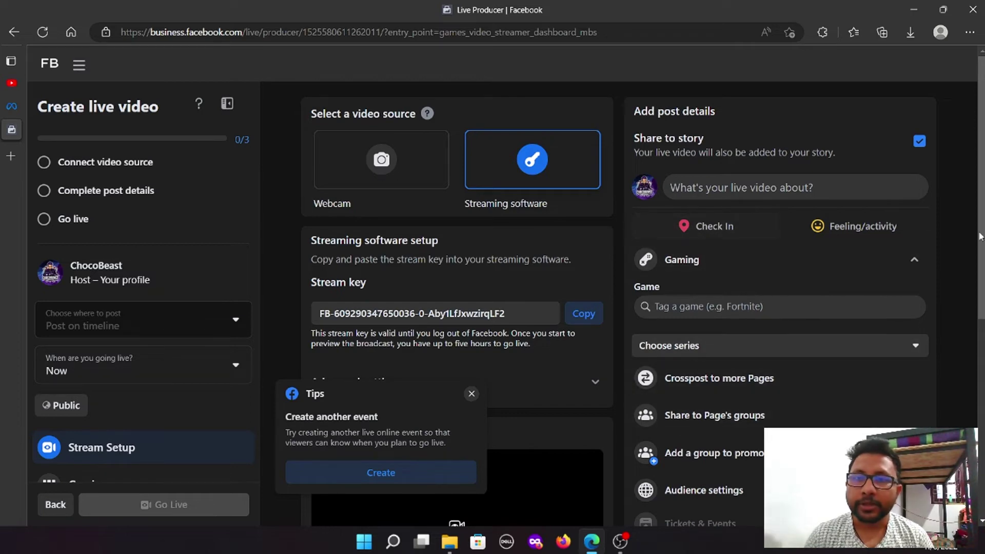
left_click(472, 394)
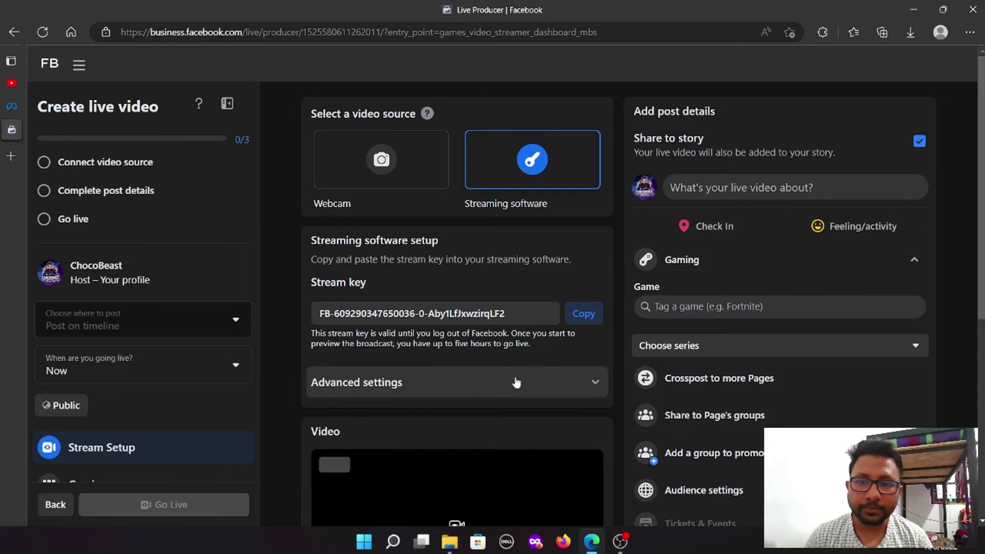
- Examine the rest of the live stream setup page, and look through the full list of tools in Meta Business Suite
scroll(516, 382, "down", 5)
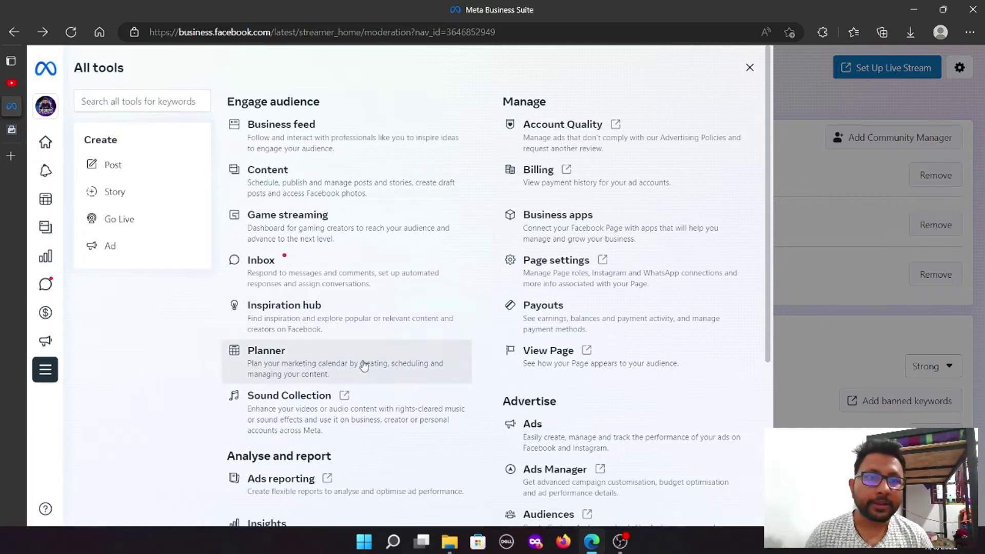
mouse_move(353, 365)
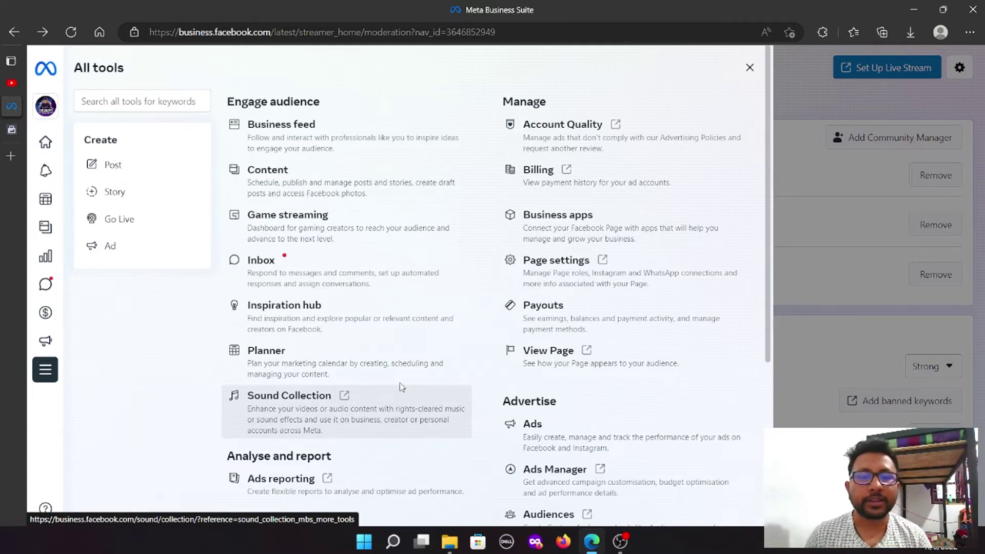
scroll(401, 390, "down", 3)
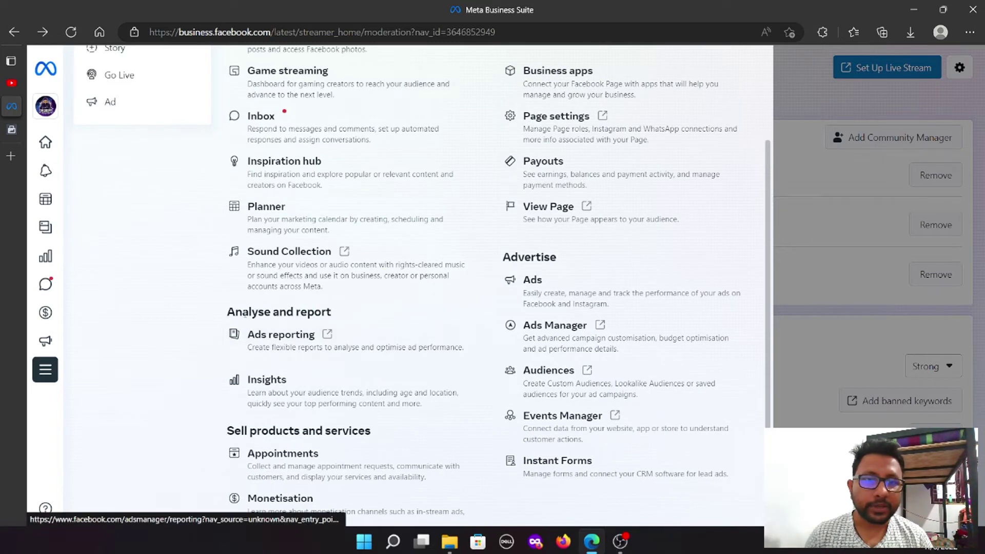
mouse_move(245, 314)
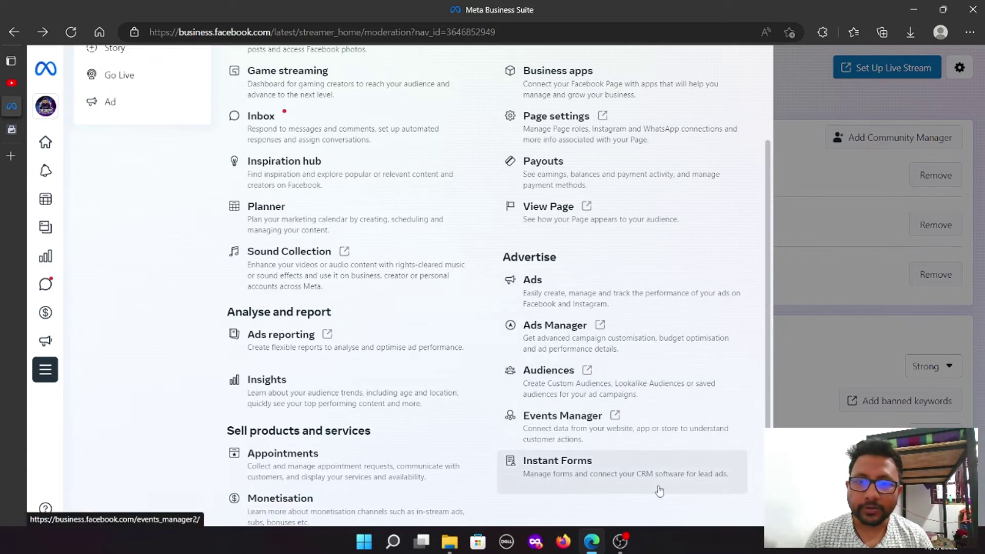
scroll(647, 421, "down", 2)
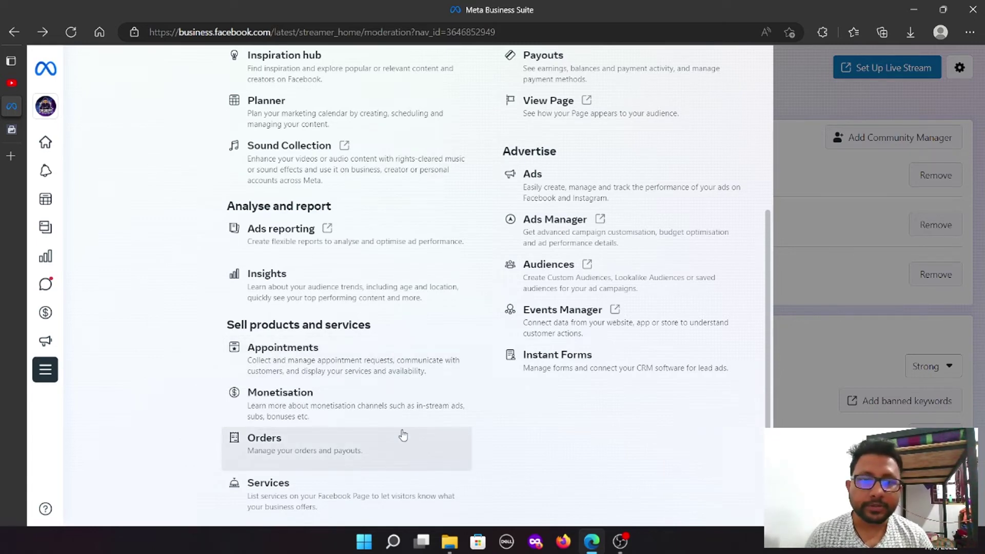
scroll(403, 435, "up", 5)
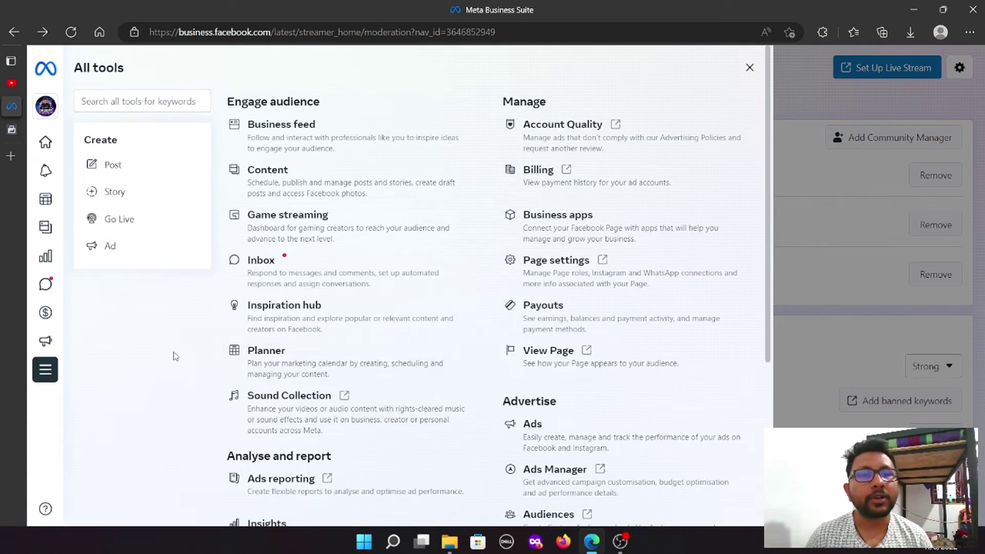
- Start a new reel from the Home page and look through its Create, Edit and Share stages without adding a video
left_click(42, 147)
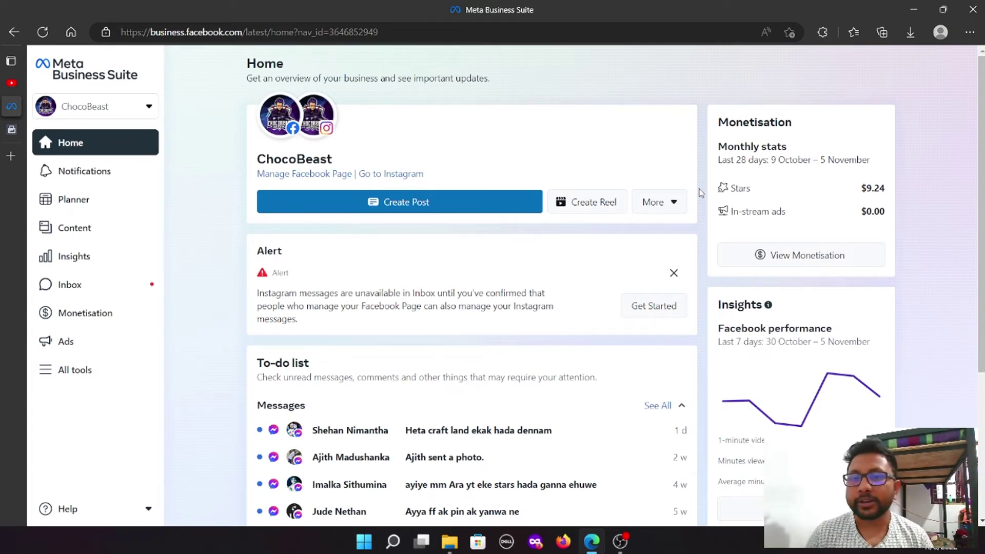
left_click(590, 211)
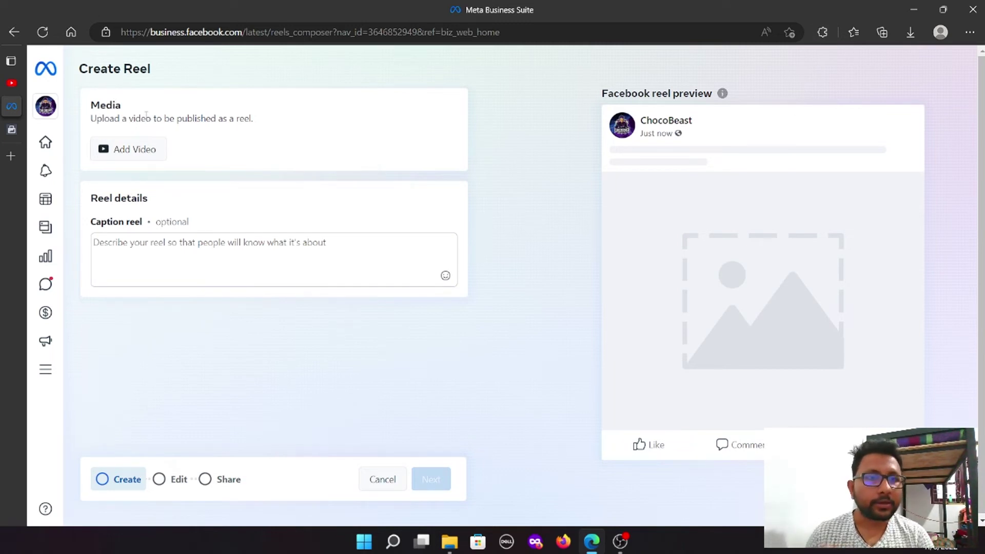
mouse_move(145, 114)
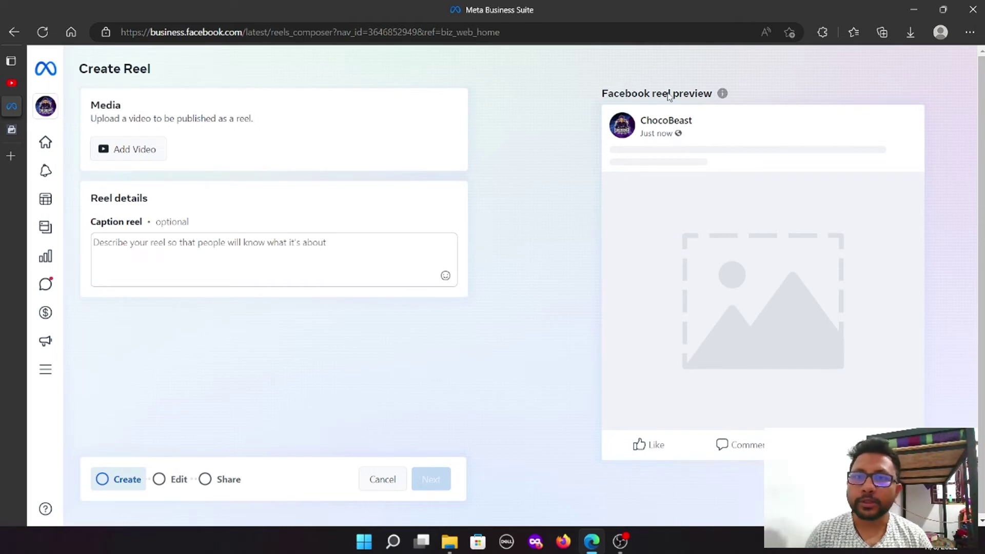
mouse_move(111, 197)
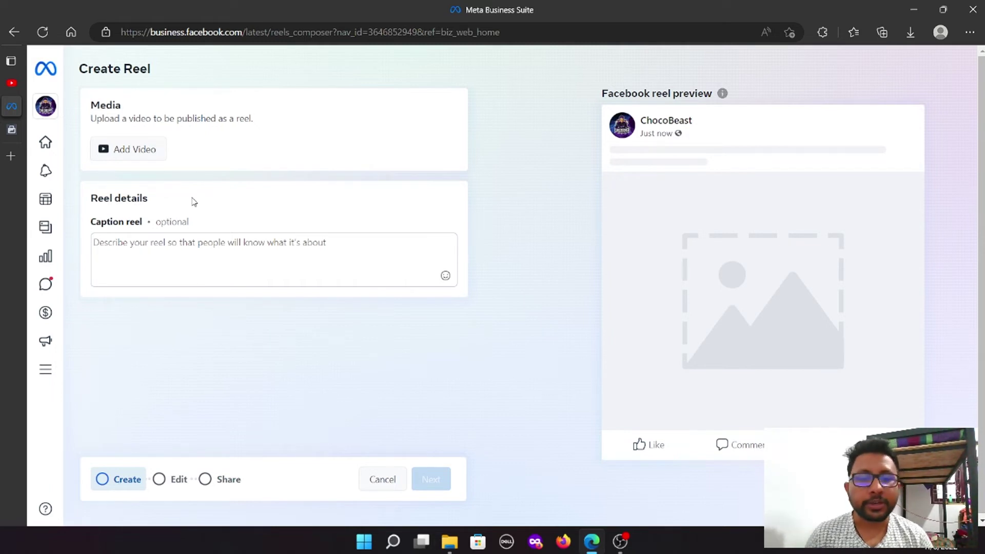
left_click(175, 478)
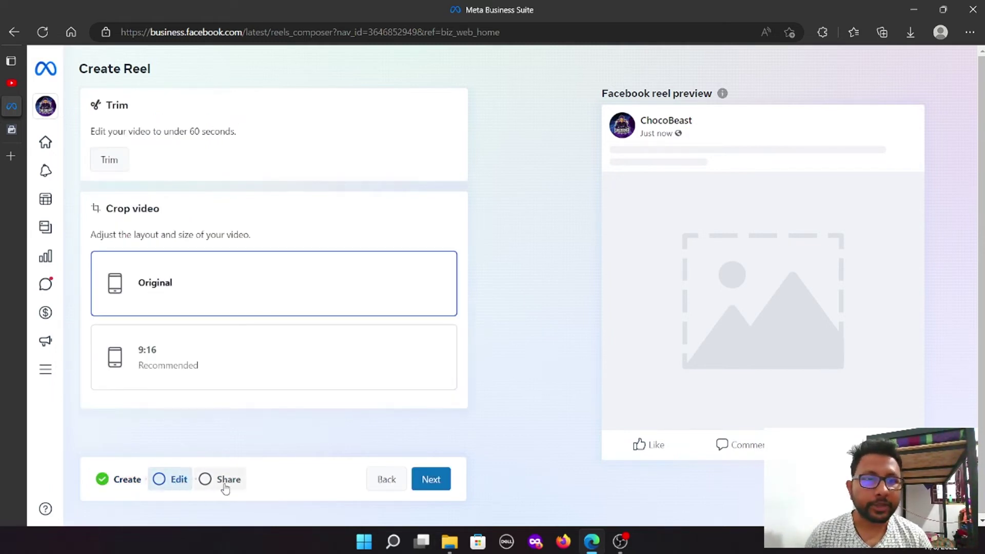
left_click(221, 489)
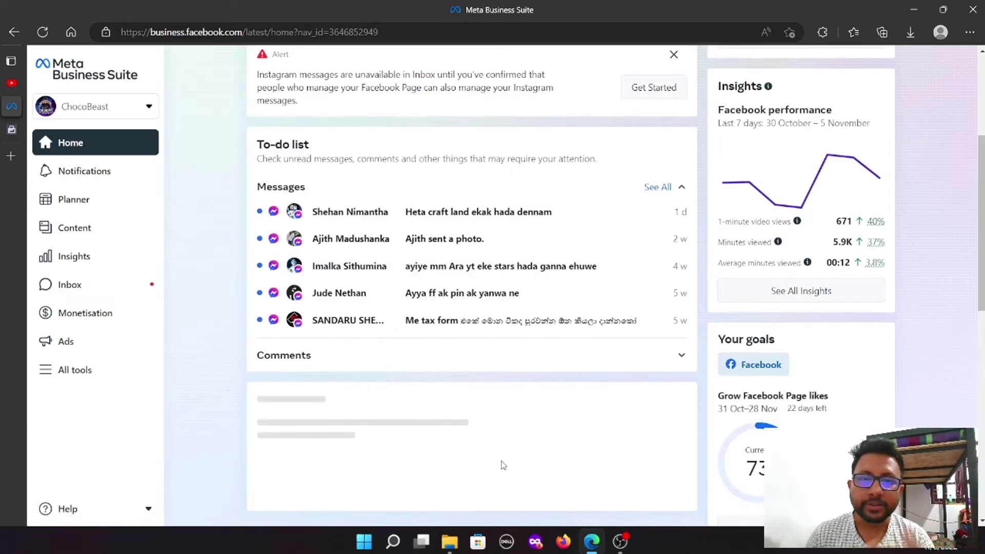
- Return to the Home page and examine its to-do list, recent posts and the goal for growing Facebook Page likes
scroll(502, 461, "up", 3)
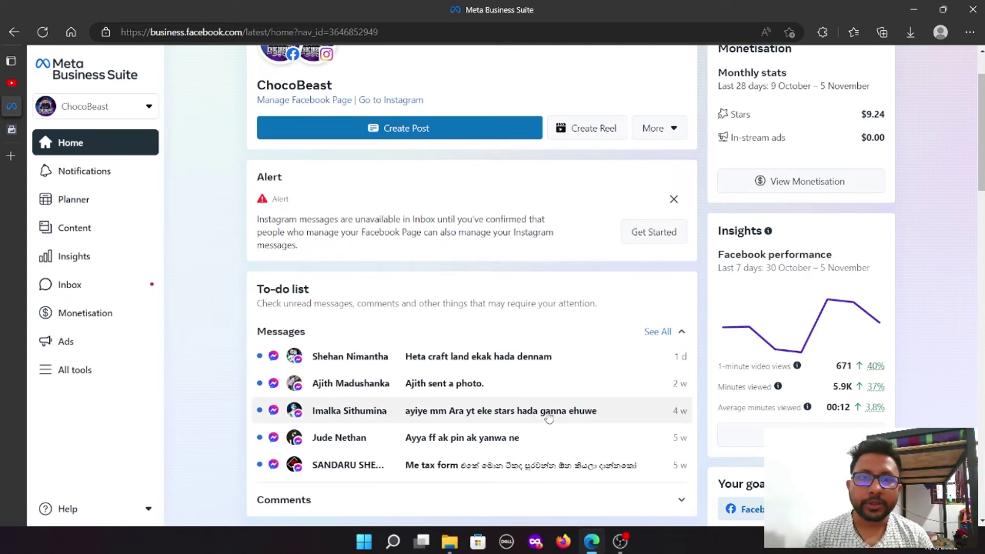
scroll(544, 416, "down", 5)
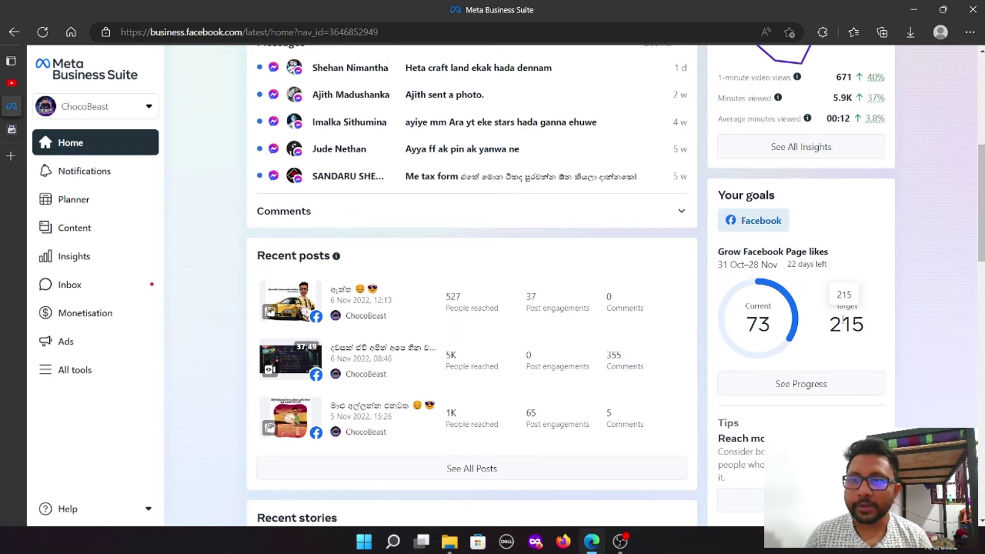
left_click_drag(832, 322, 878, 324)
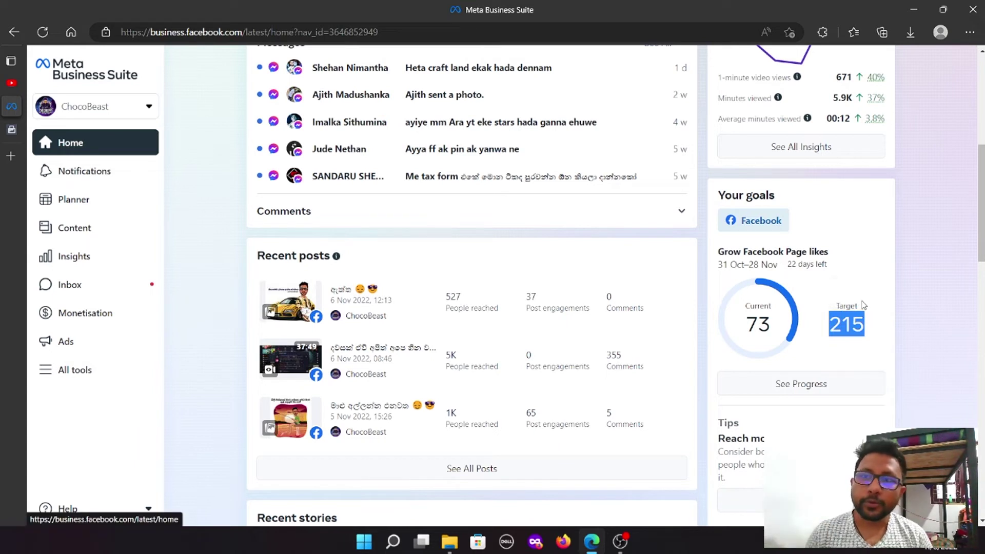
left_click_drag(830, 252, 716, 253)
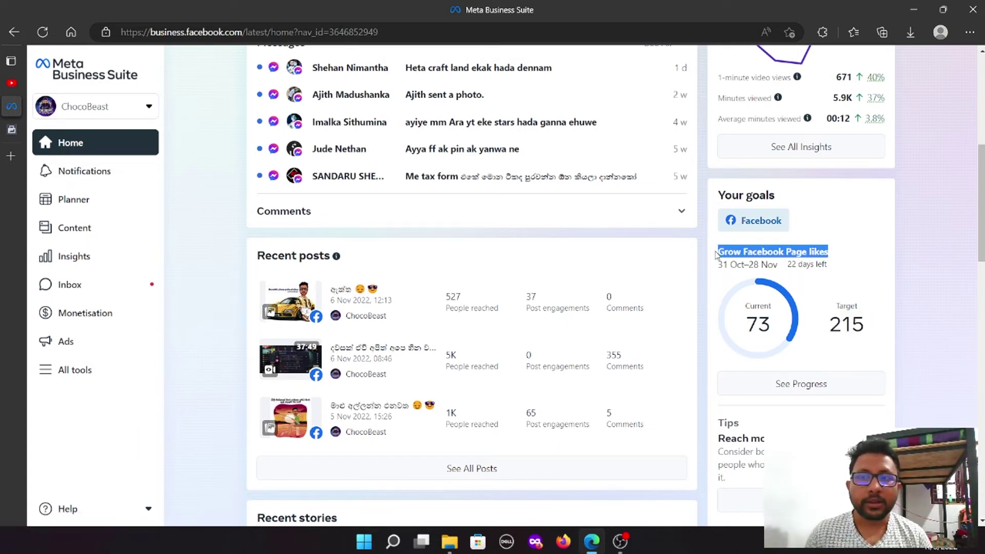
mouse_move(848, 308)
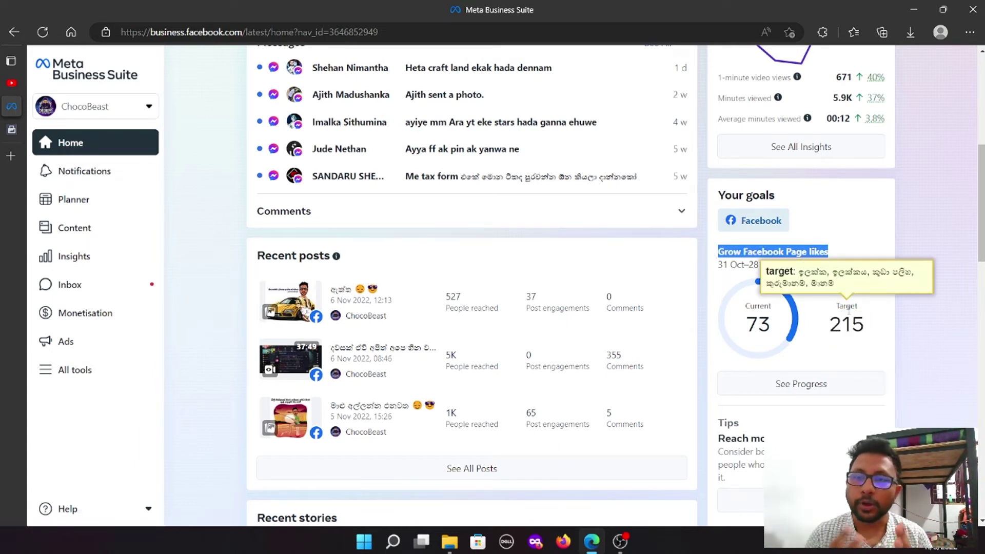
left_click(882, 229)
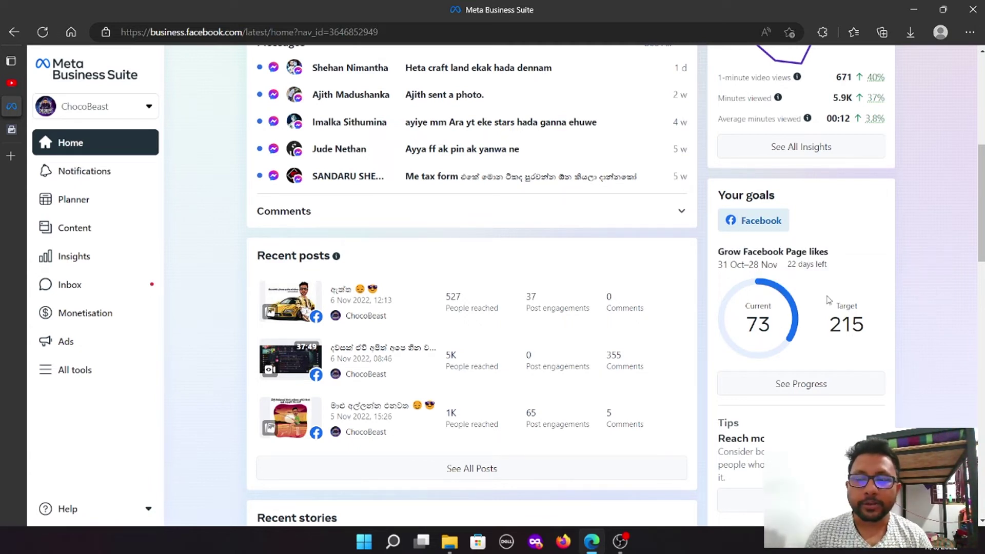
left_click_drag(829, 337, 866, 308)
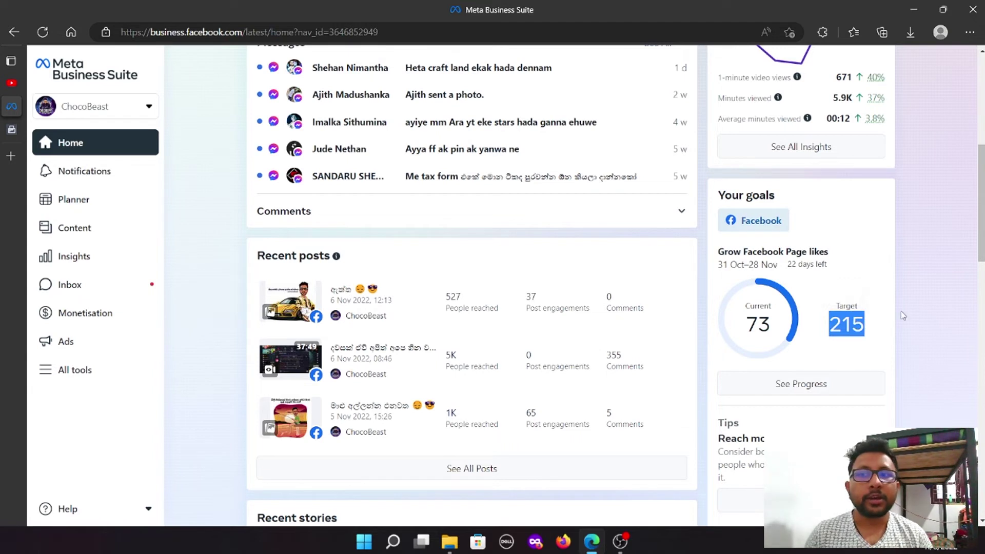
left_click(899, 296)
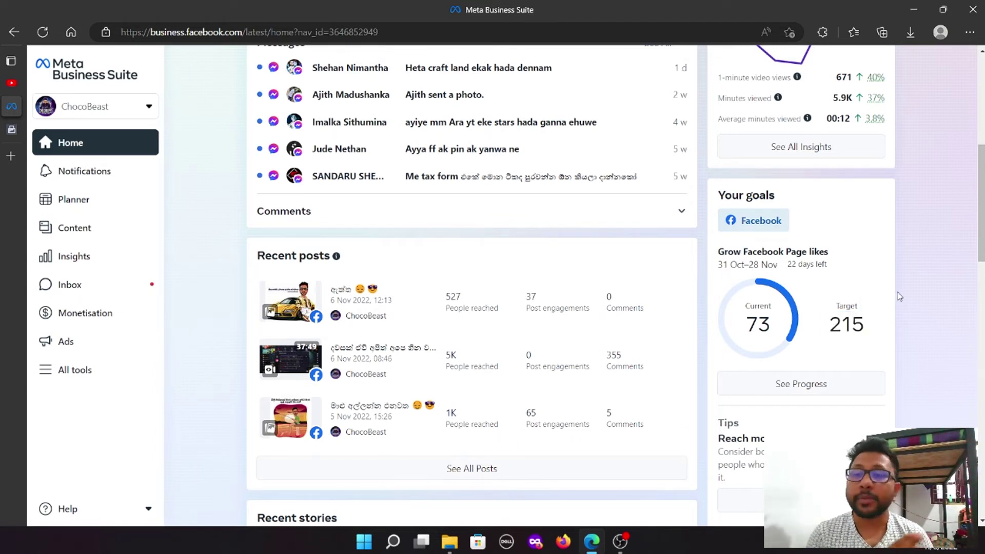
- Examine the Recent stories, Planner and Grow your audience sections of the Home page, including the option for sending invitations
scroll(849, 296, "down", 2)
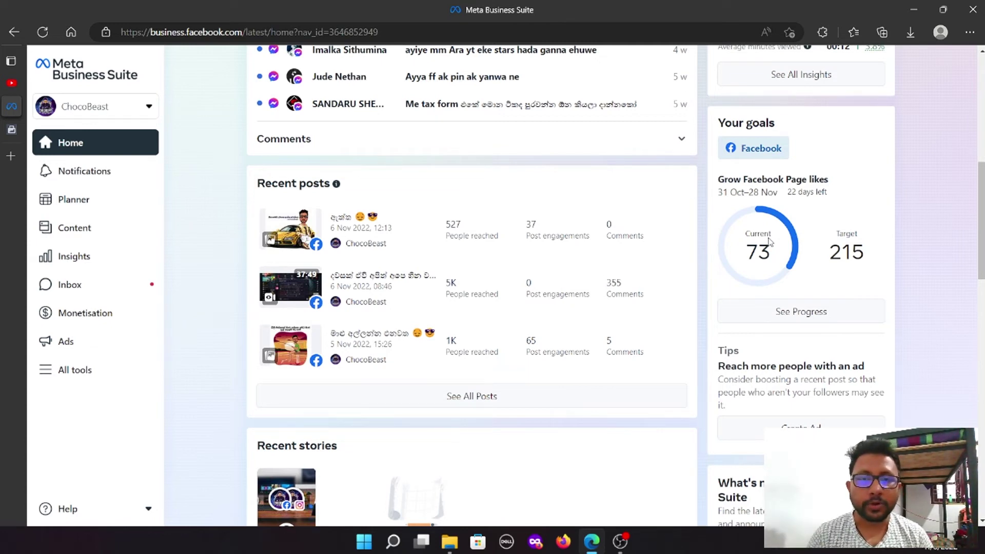
scroll(769, 242, "down", 7)
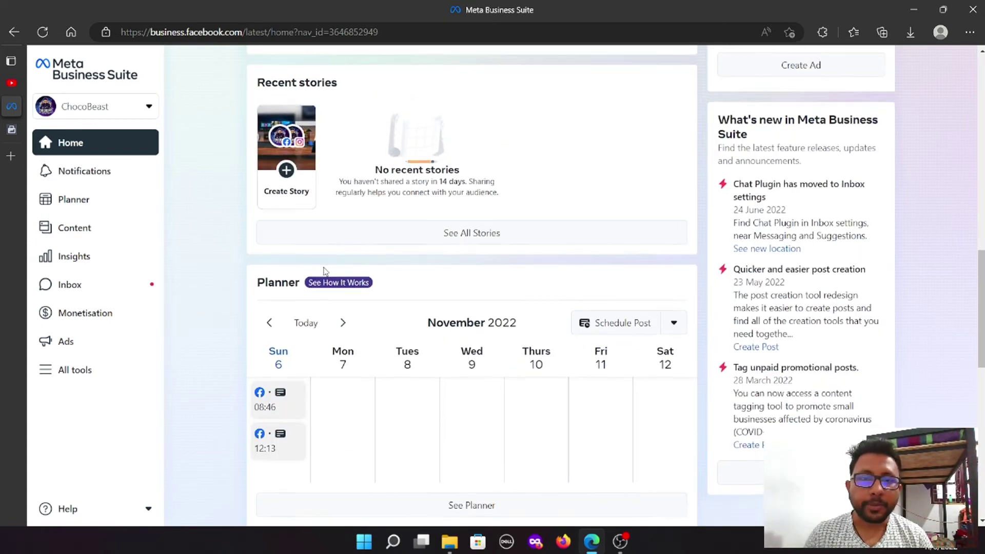
scroll(323, 271, "down", 5)
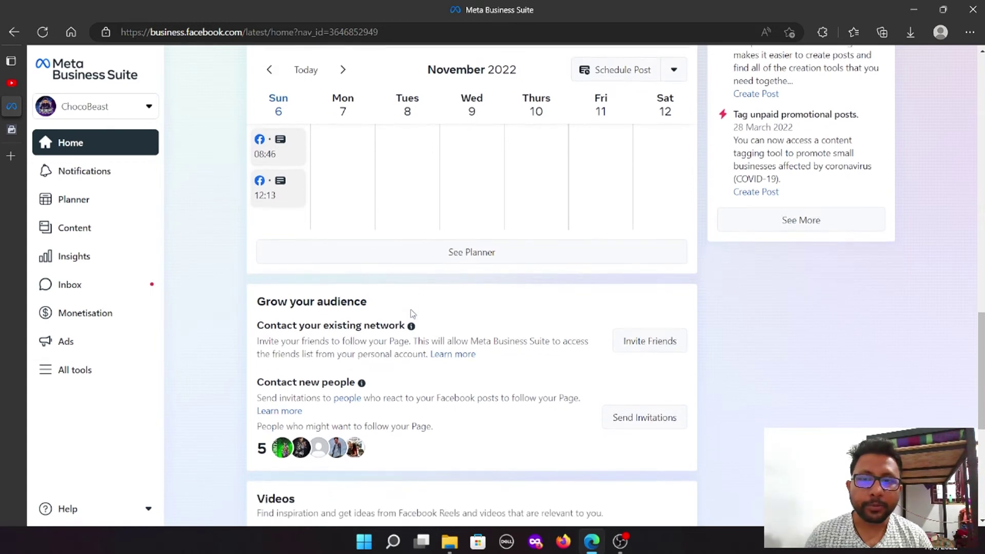
scroll(413, 313, "down", 2)
scroll(413, 314, "up", 1)
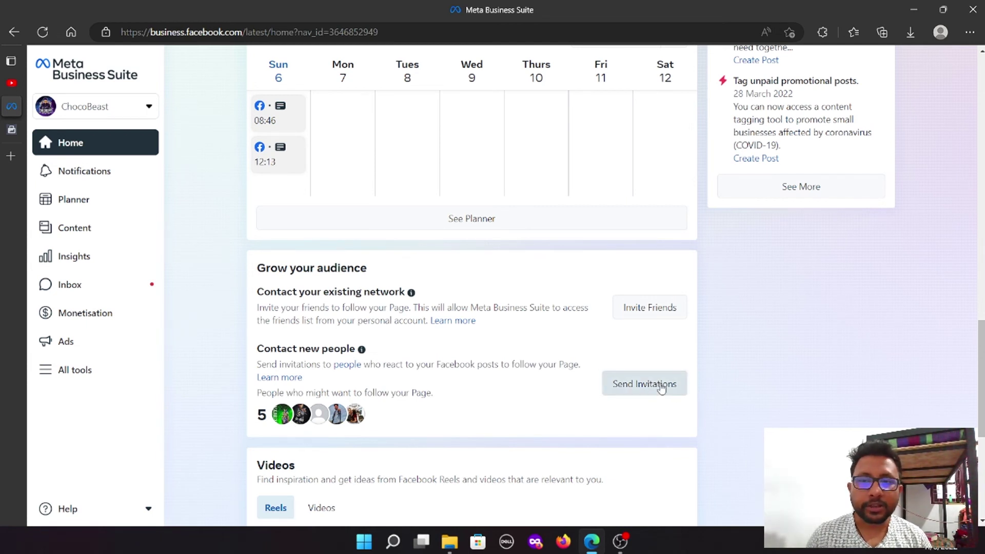
mouse_move(661, 389)
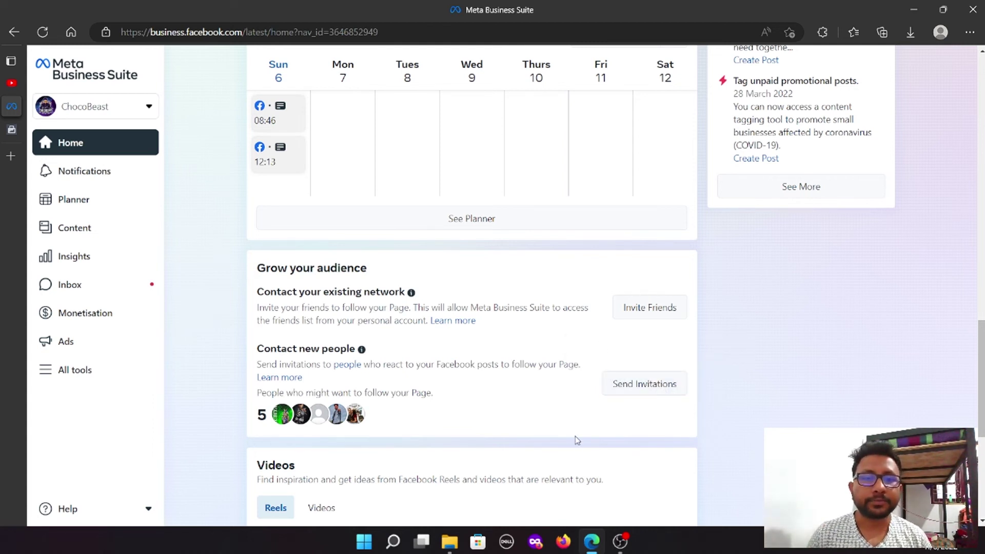
- Compare the Videos and Reels suggestions on the Home page, and read the description of the Creators section
scroll(593, 437, "down", 4)
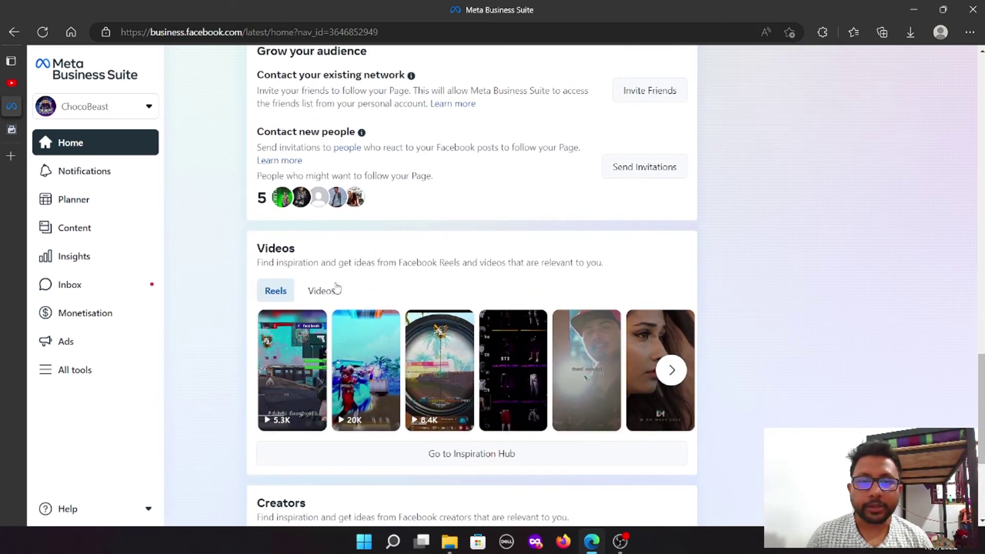
mouse_move(332, 293)
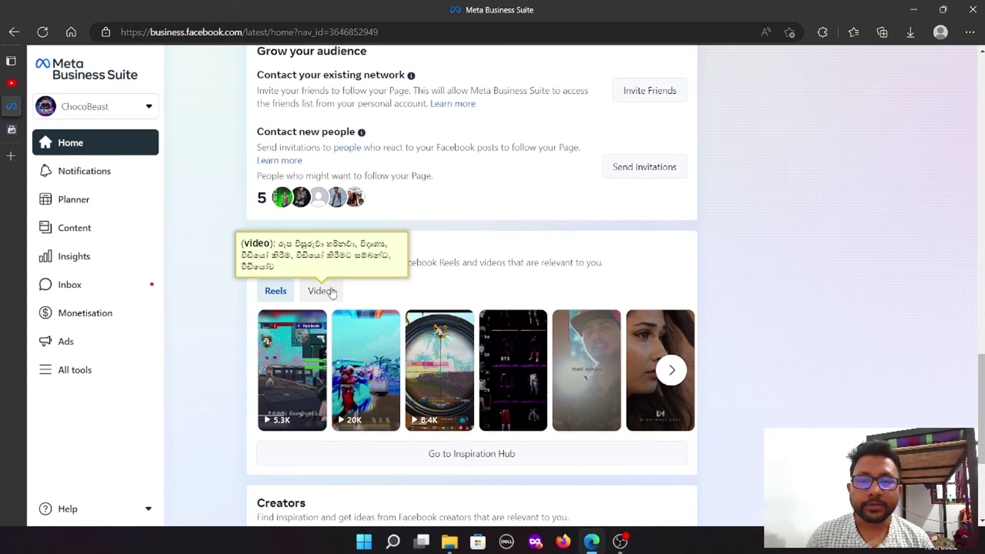
left_click(332, 293)
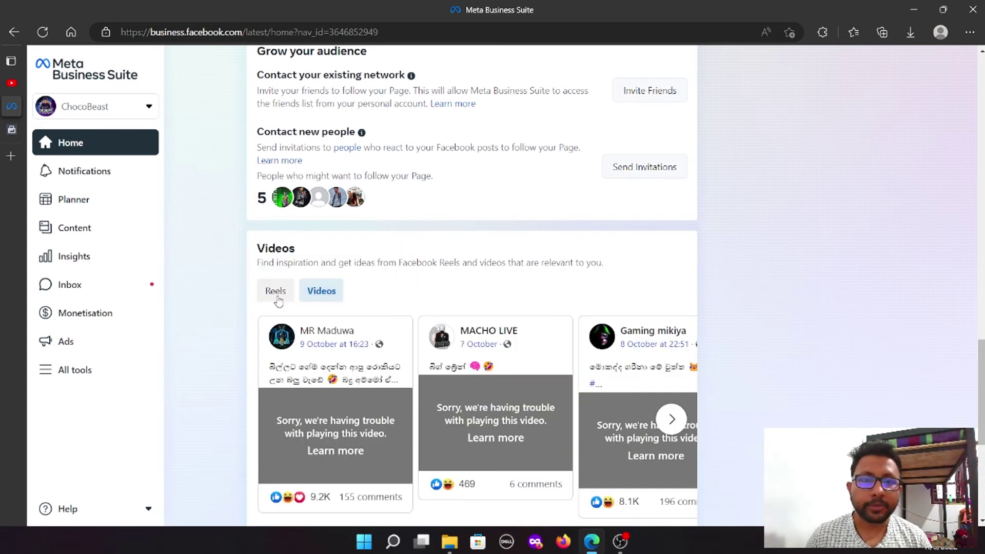
left_click(276, 291)
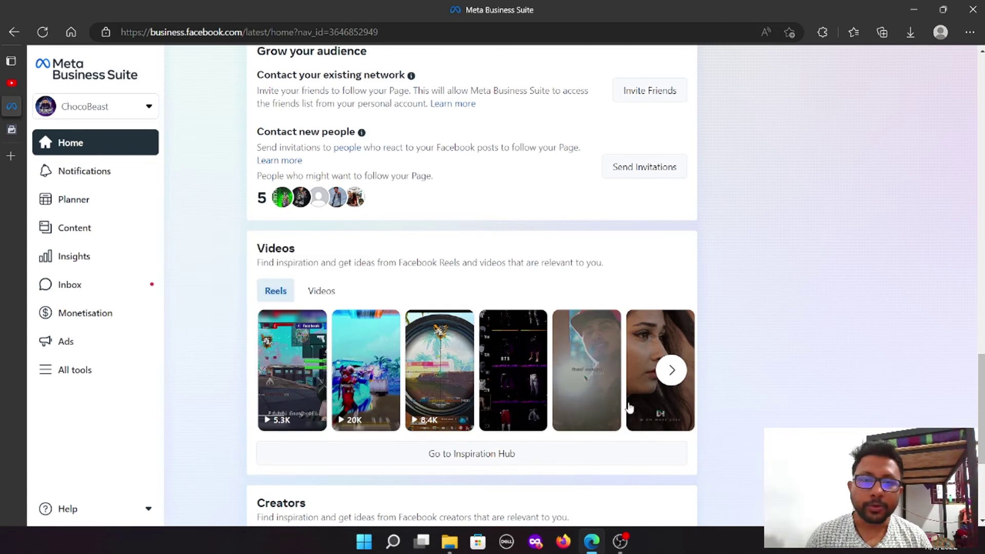
scroll(278, 292, "down", 4)
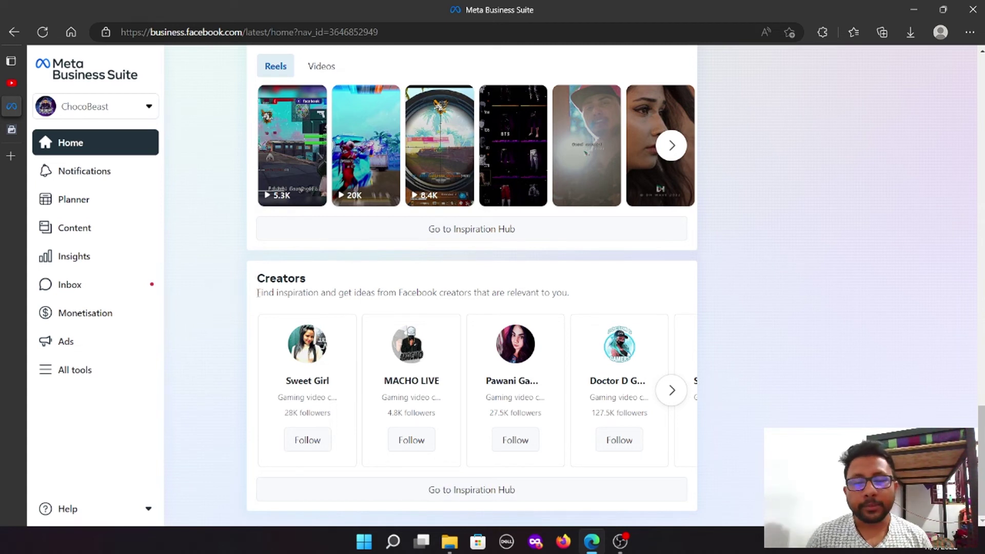
mouse_move(258, 293)
left_click_drag(259, 293, 594, 303)
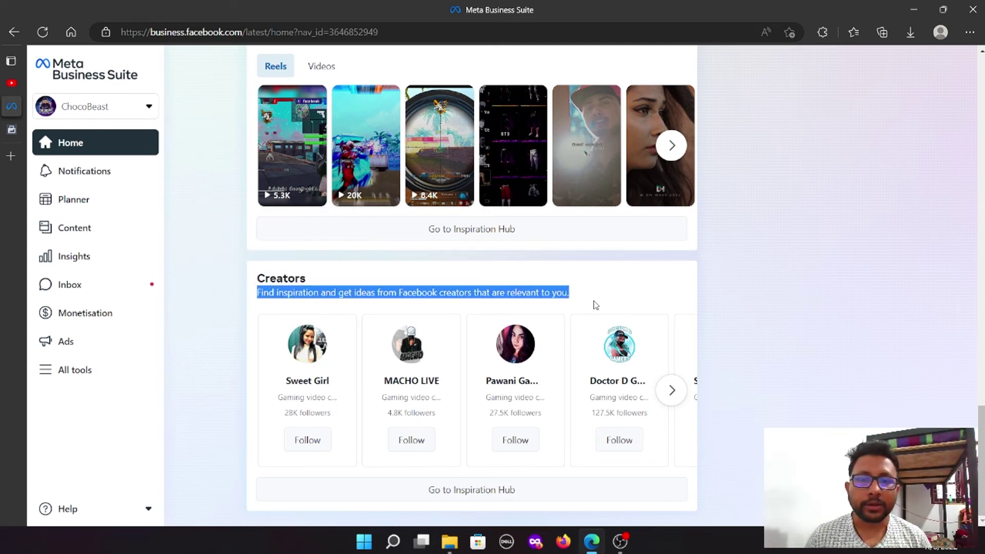
left_click(599, 303)
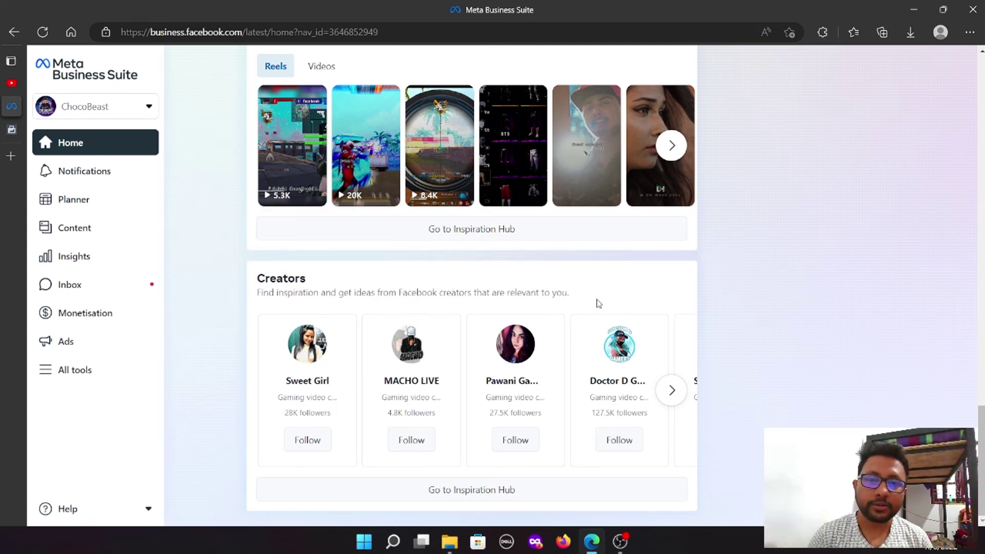